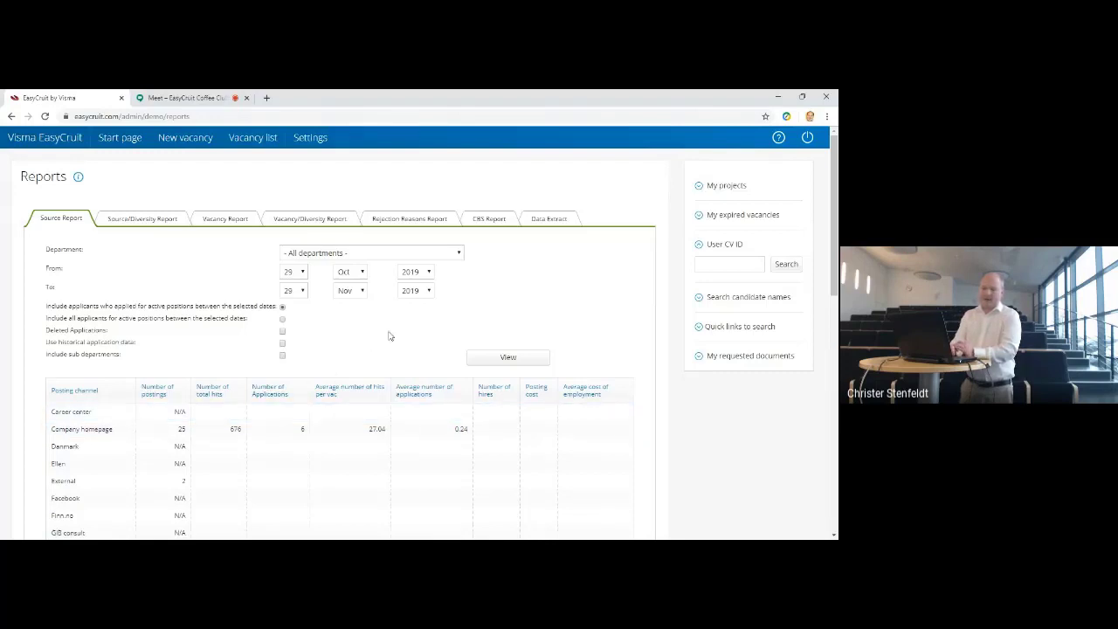
Check the department choices for the source report and set its start month to Jan.
left_click(459, 255)
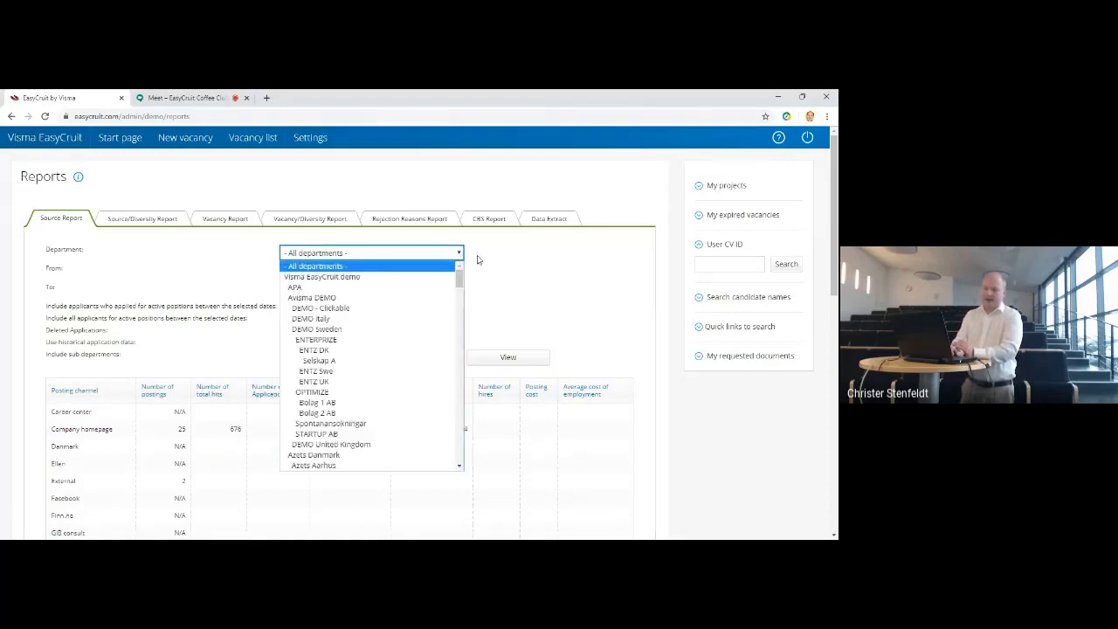
left_click(477, 259)
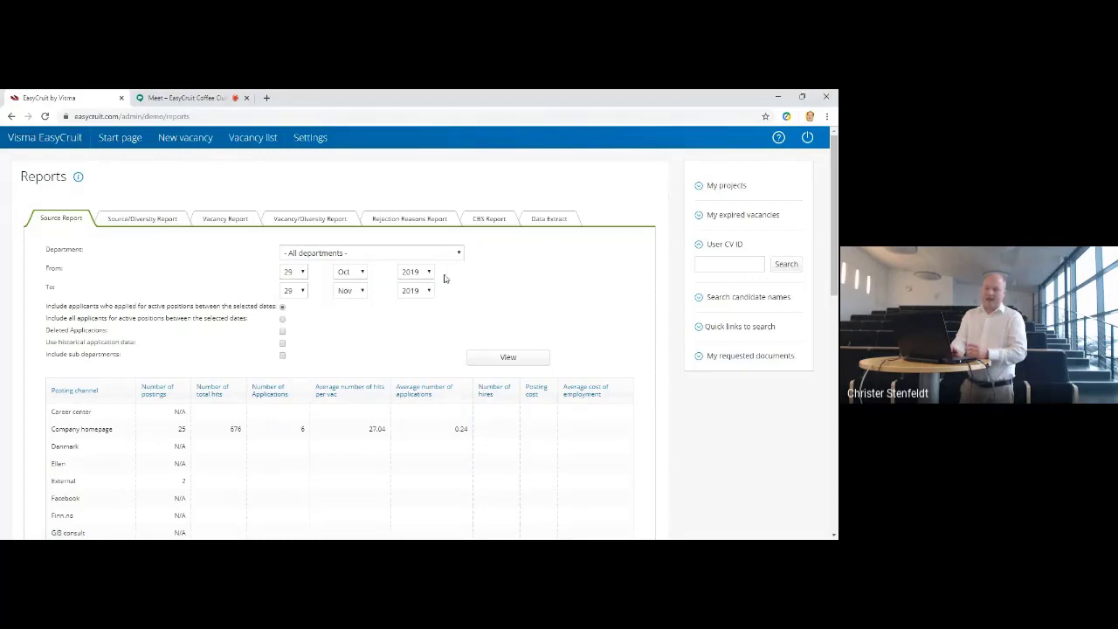
left_click(352, 276)
left_click(353, 286)
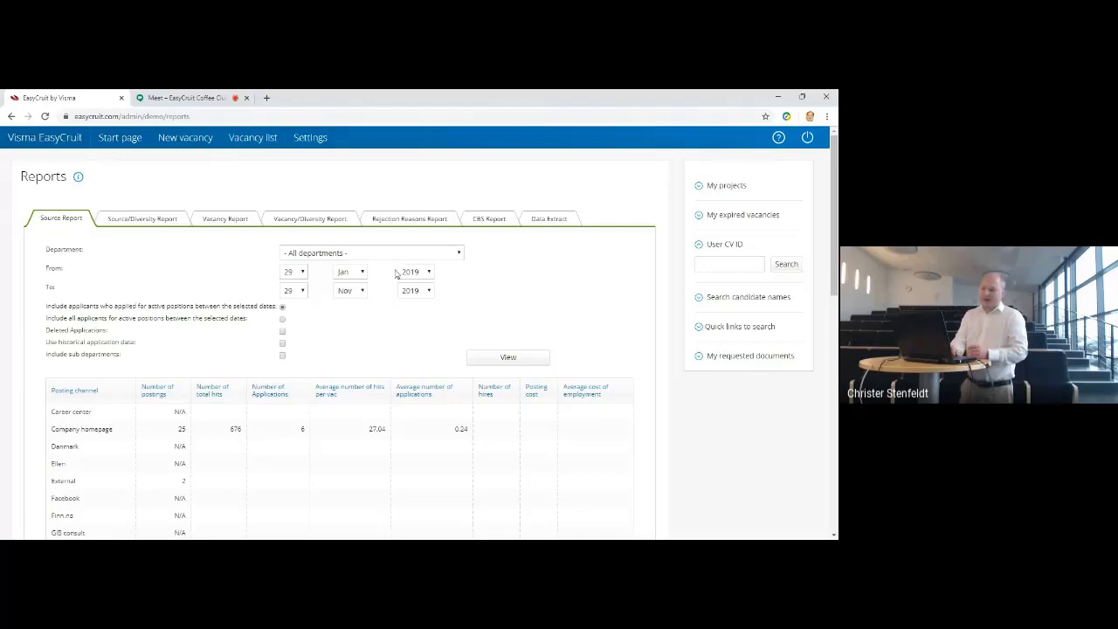
Open the Application Extract among the data extracts and include all departments.
left_click(535, 221)
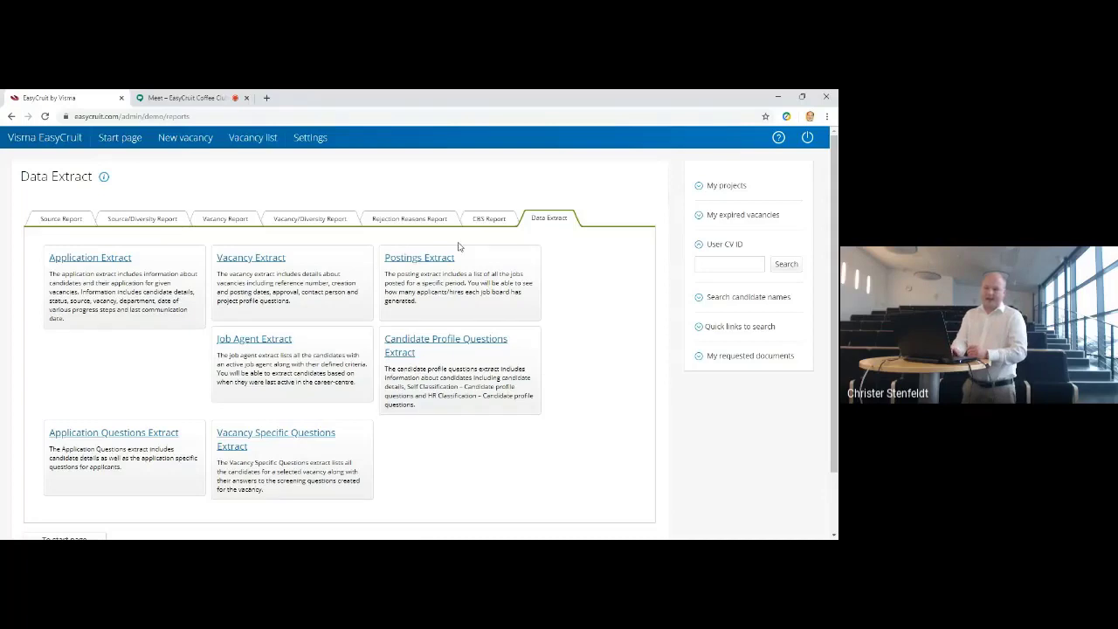
left_click(103, 274)
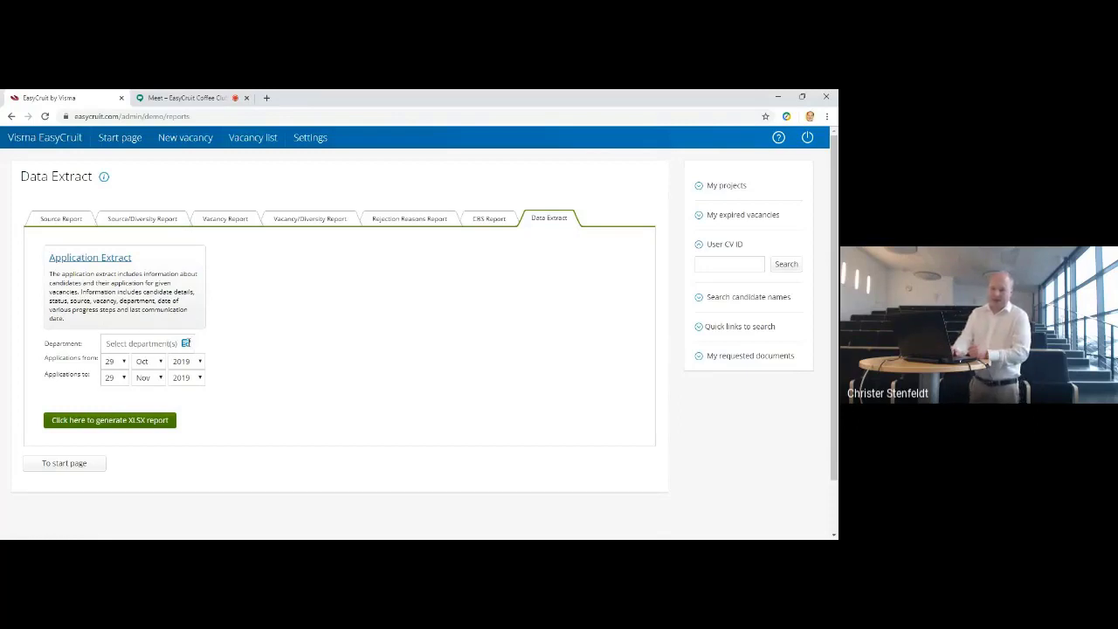
left_click(185, 343)
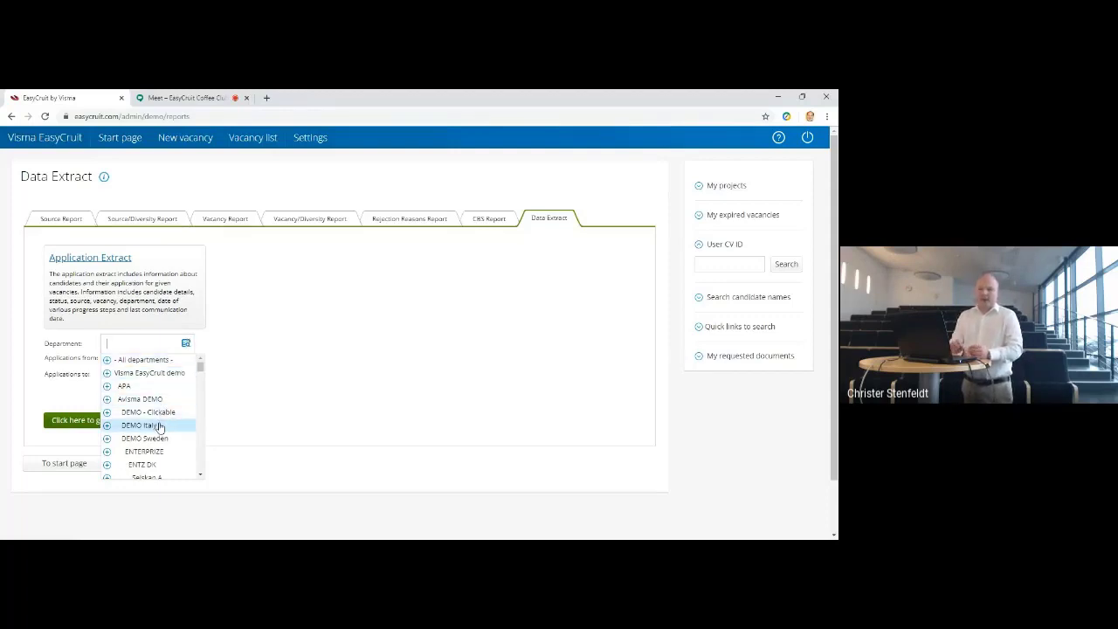
left_click(253, 354)
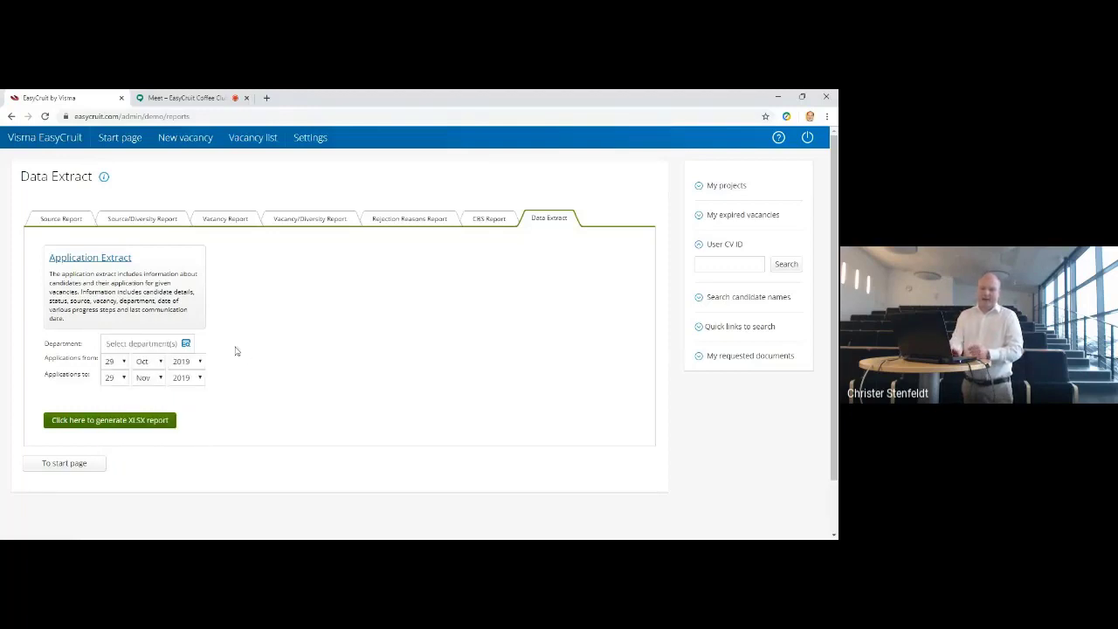
left_click(185, 343)
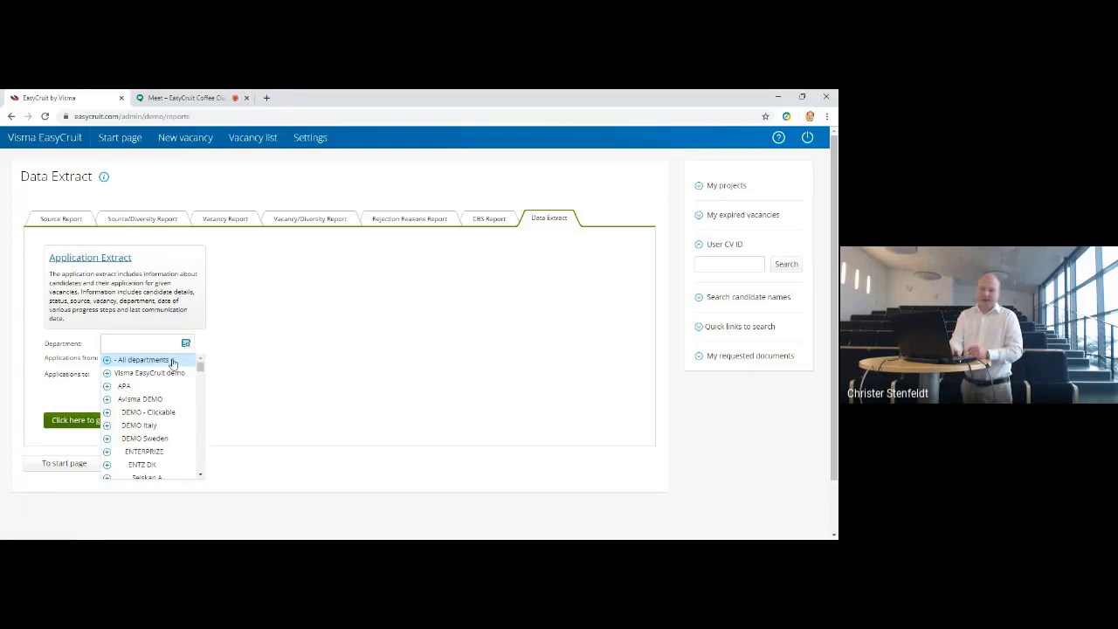
left_click(173, 361)
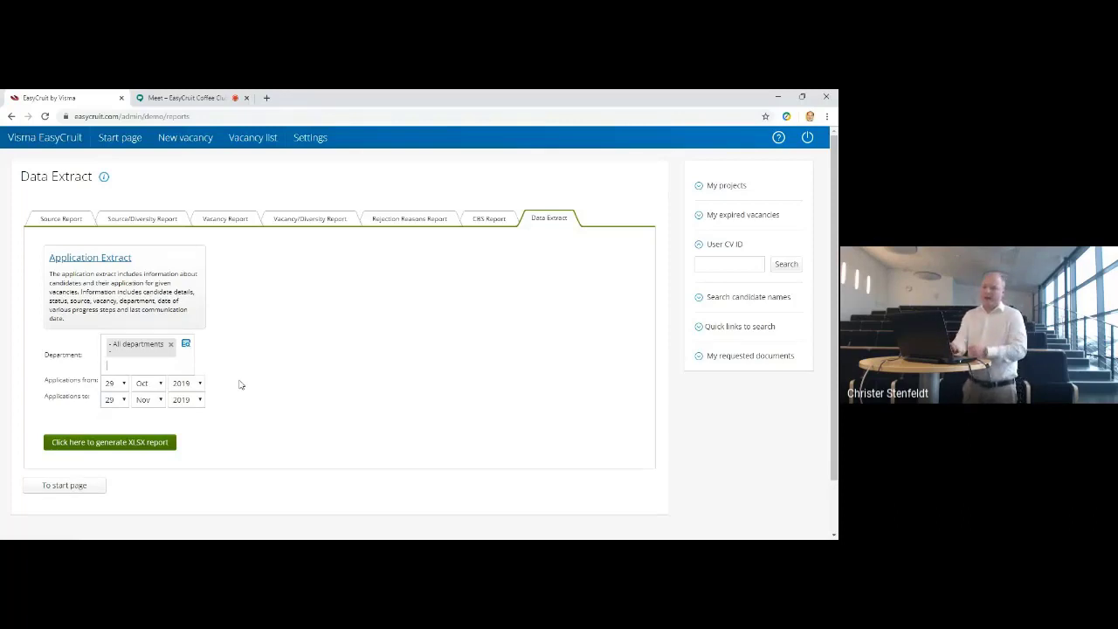
Set the start date of the application extract to day 01 and month Jan.
left_click(123, 384)
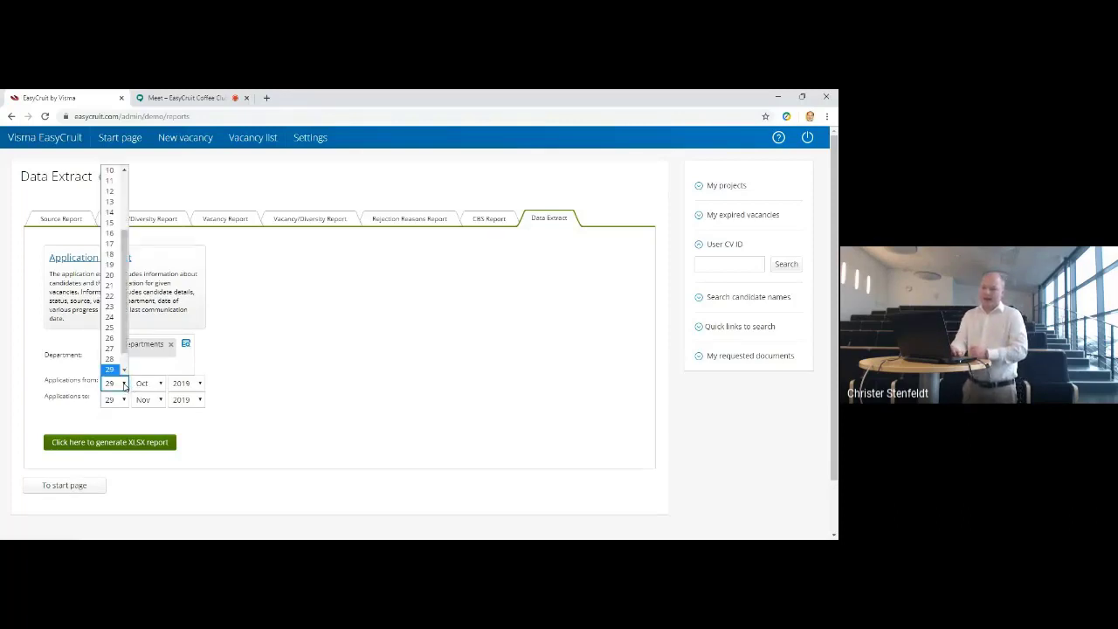
left_click_drag(125, 300, 131, 229)
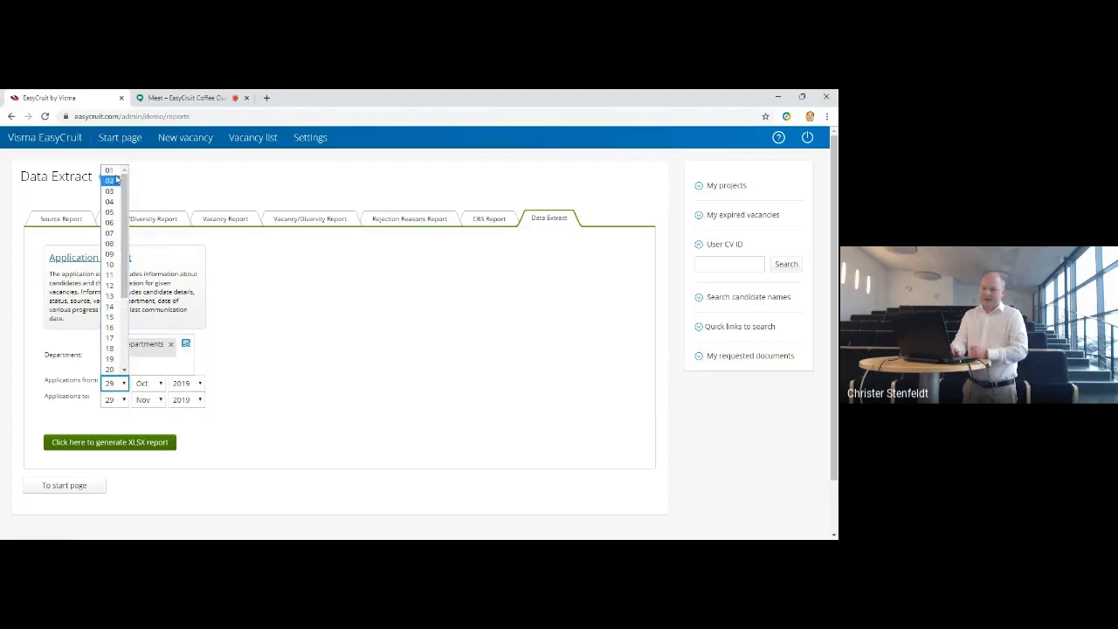
left_click(110, 171)
left_click(147, 384)
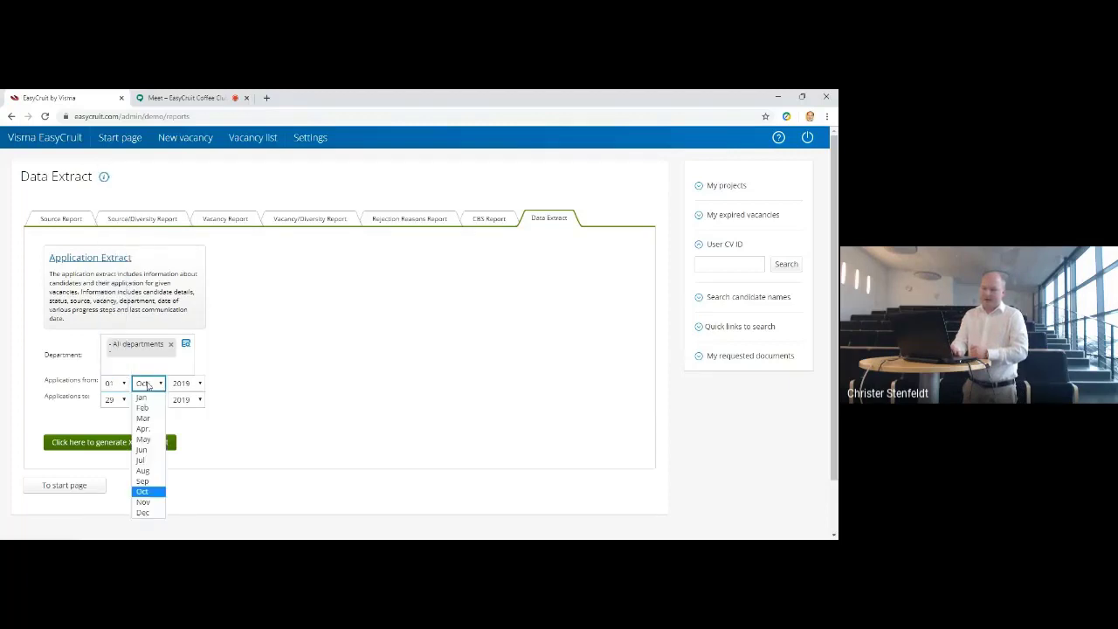
left_click(142, 398)
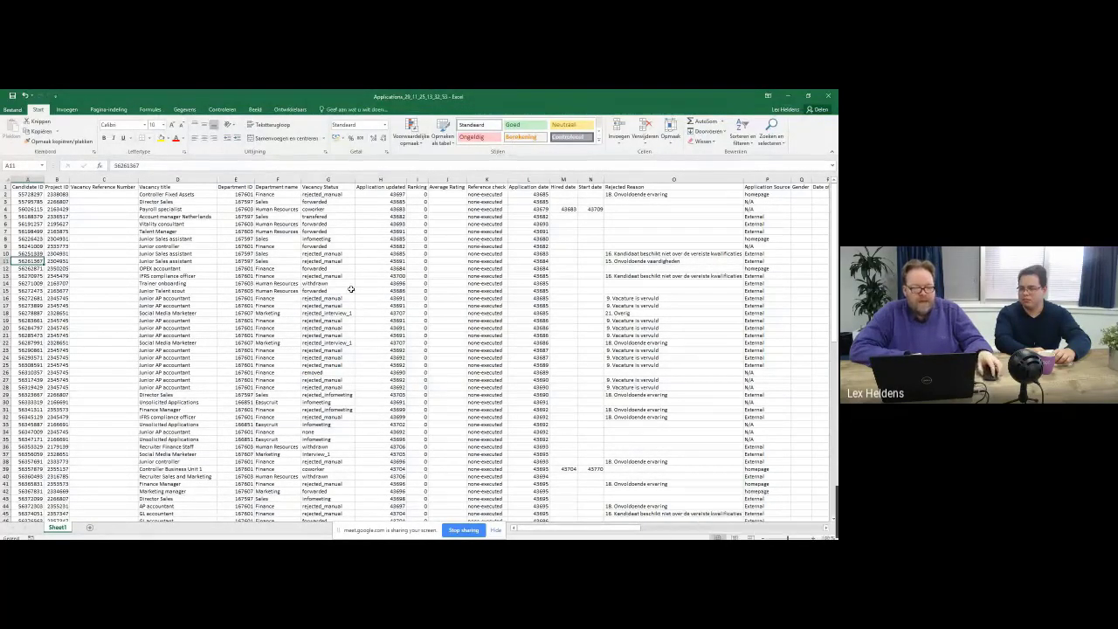
Examine the columns of the exported applications sheet, from Candidate ID through the candidate and job offer details.
key("ctrl+Home")
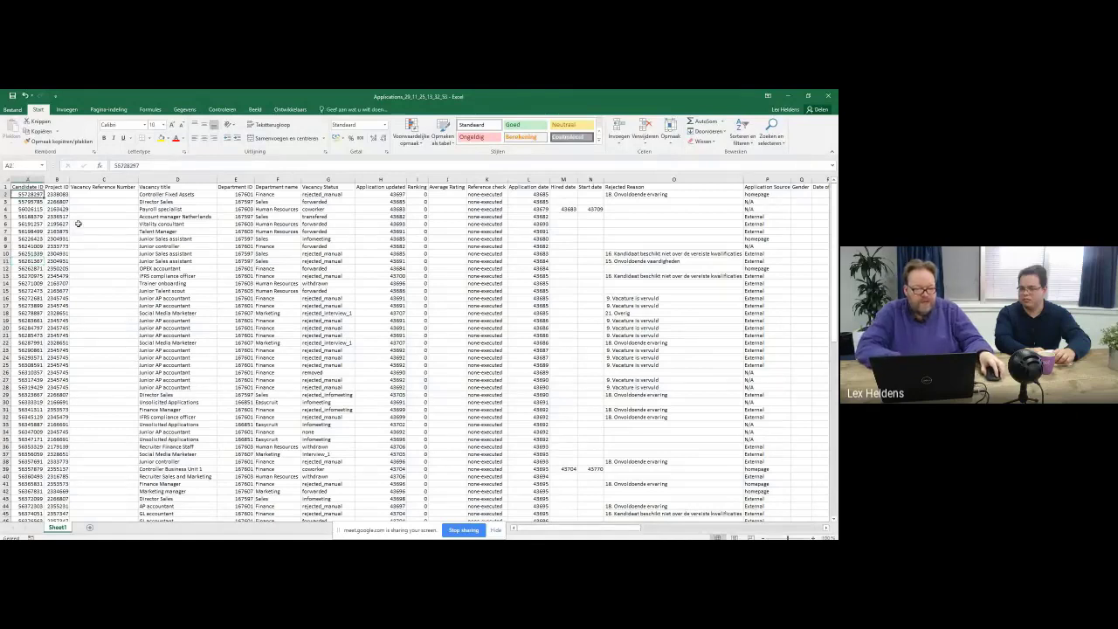
key("Right")
key("Right")
key("Right")
key("Right")
key("Right")
key("Right")
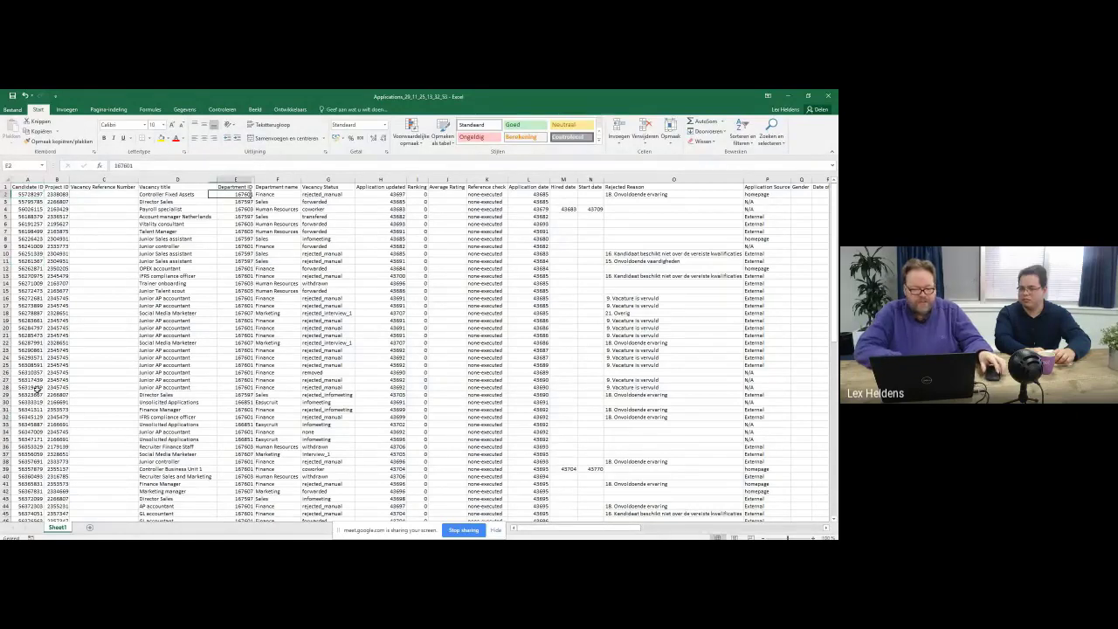
key("Right")
key("Right")
key("Right")
key("Right")
key("Right")
key("Right")
key("Right")
key("Right")
key("Right")
key("Right")
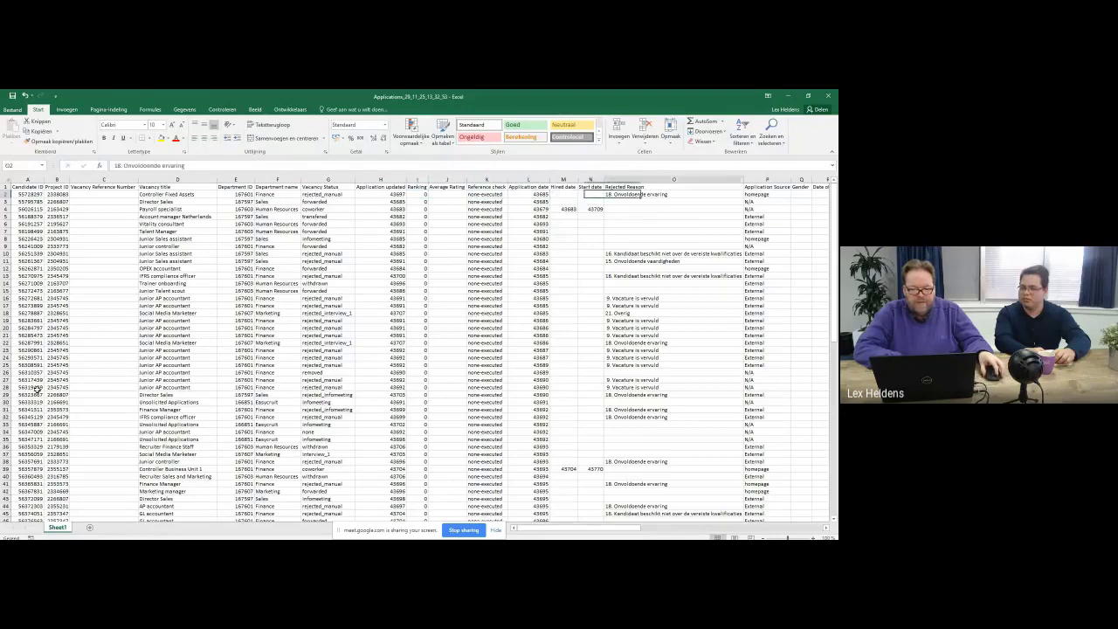
key("Right")
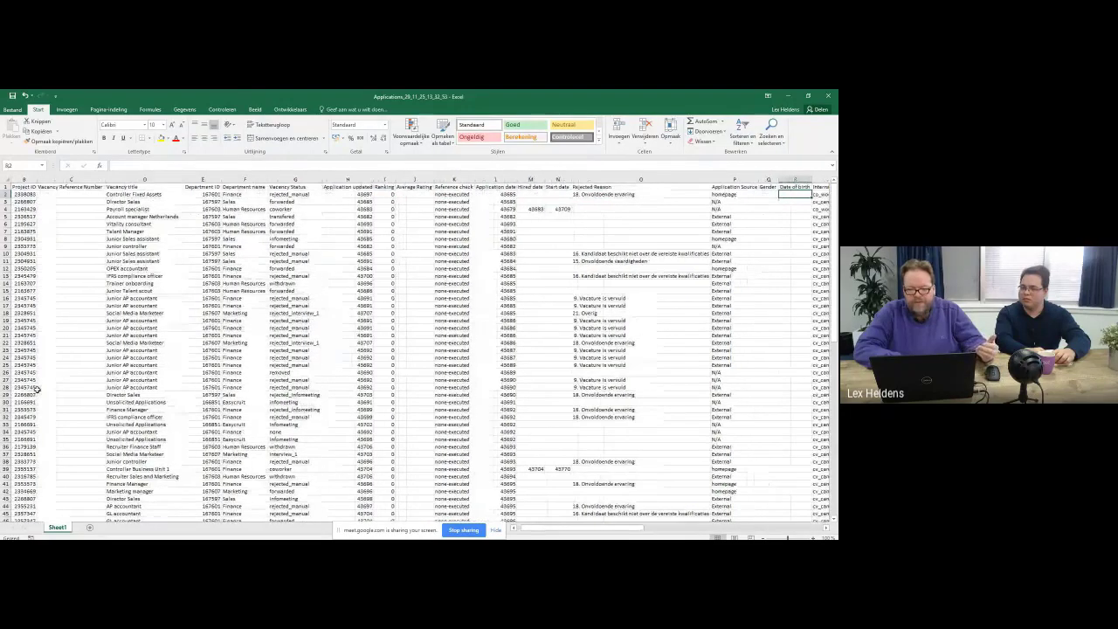
key("Right")
key("Right")
key("Right")
key("Right")
key("Right")
key("Right")
key("Right")
key("Right")
key("Right")
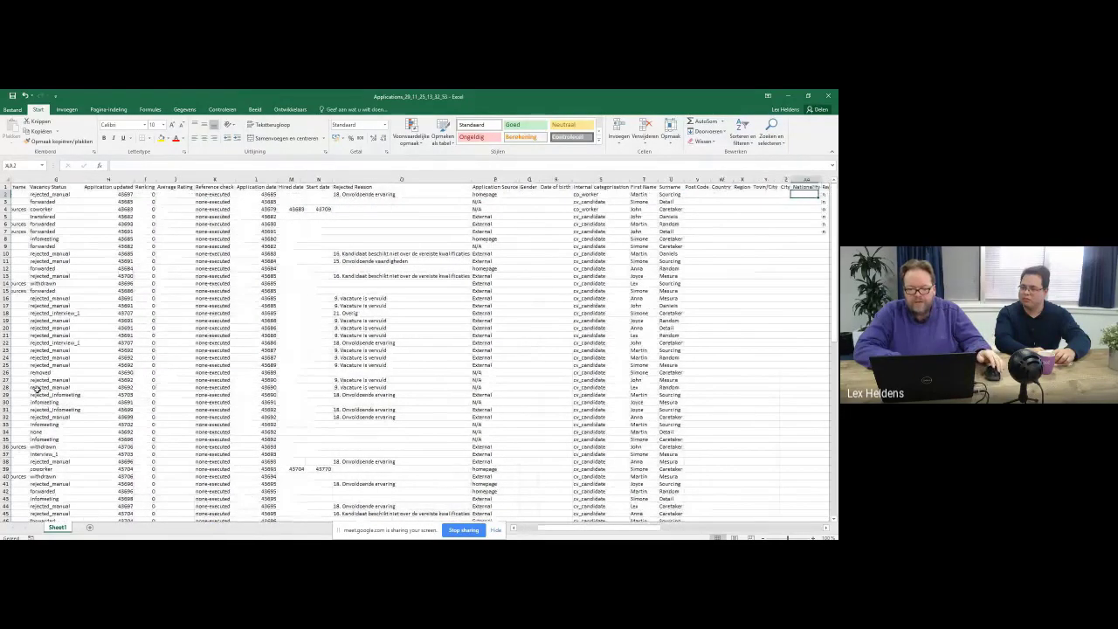
key("Right")
key("Right")
key("Right")
key("Right")
key("Left")
key("Left")
key("Left")
key("Left")
key("Left")
key("Left")
key("Left")
key("Left")
key("Left")
key("Left")
key("Left")
key("Left")
key("Left")
key("Left")
key("Left")
key("Left")
key("Left")
key("Left")
key("Left")
key("Left")
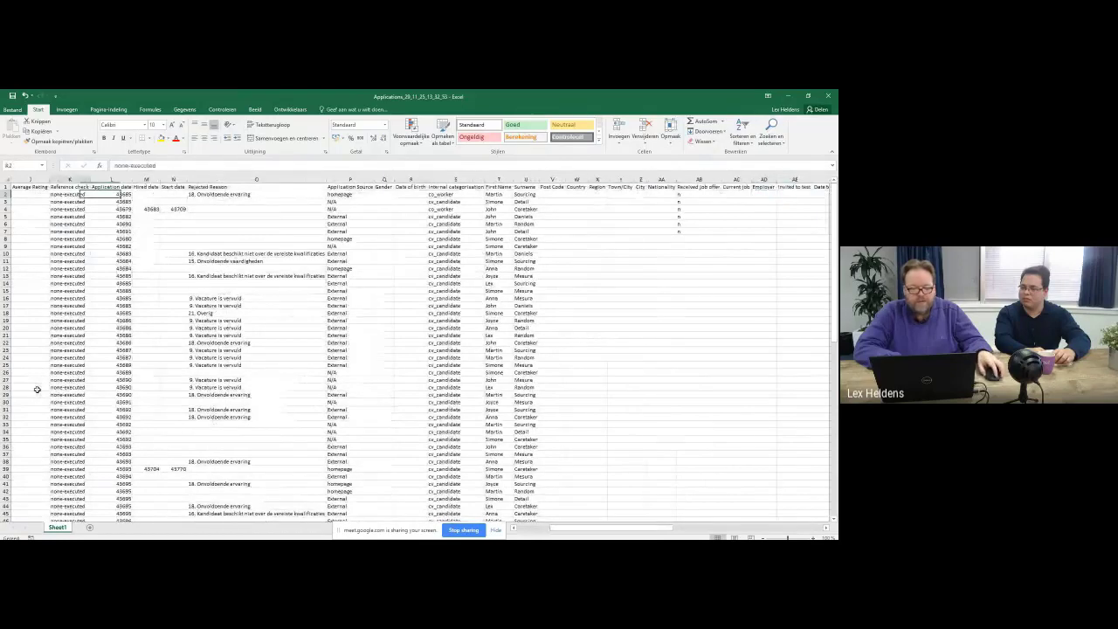
key("Left")
key("Left")
key("Left")
key("Left")
key("Left")
key("Left")
key("Left")
key("Left")
key("Left")
key("Left")
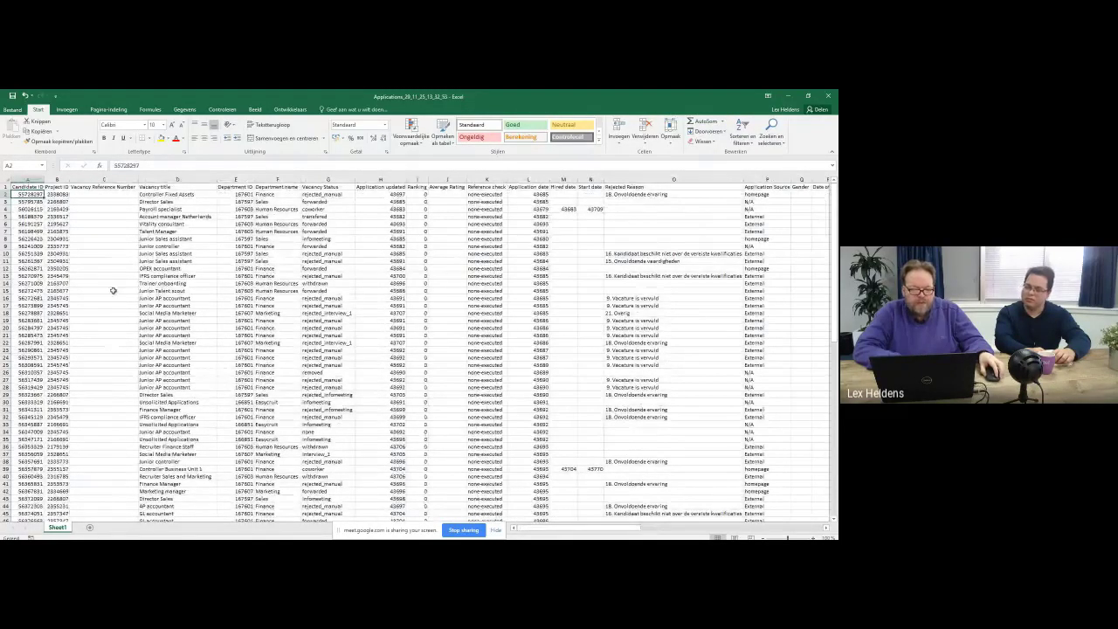
Insert a pivot table based on the full applications data on a new worksheet.
left_click(70, 112)
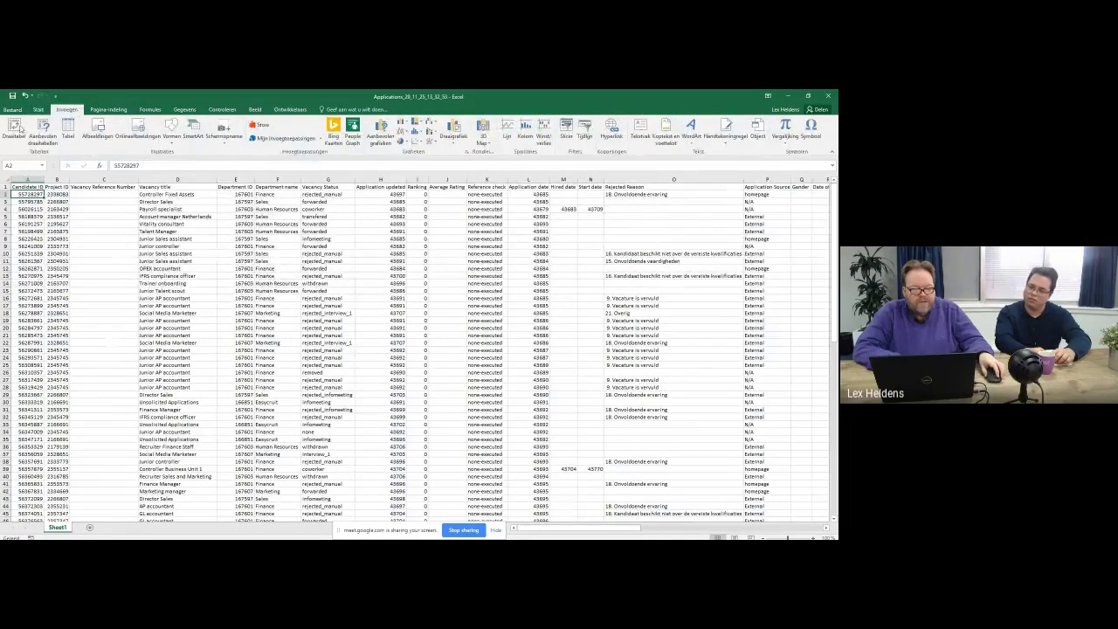
left_click(13, 129)
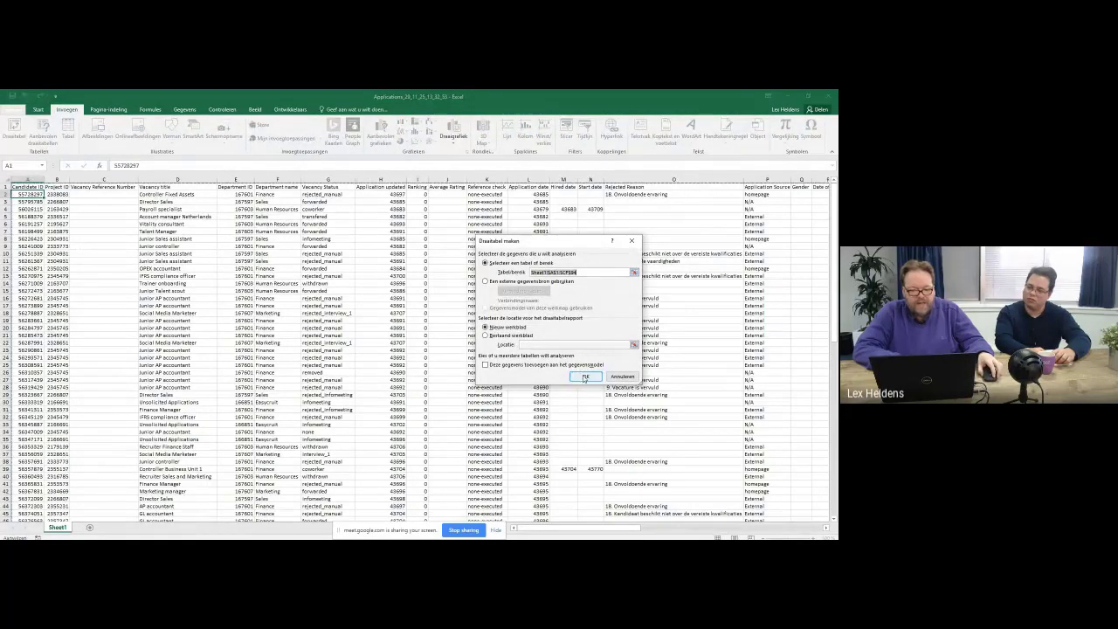
left_click(584, 377)
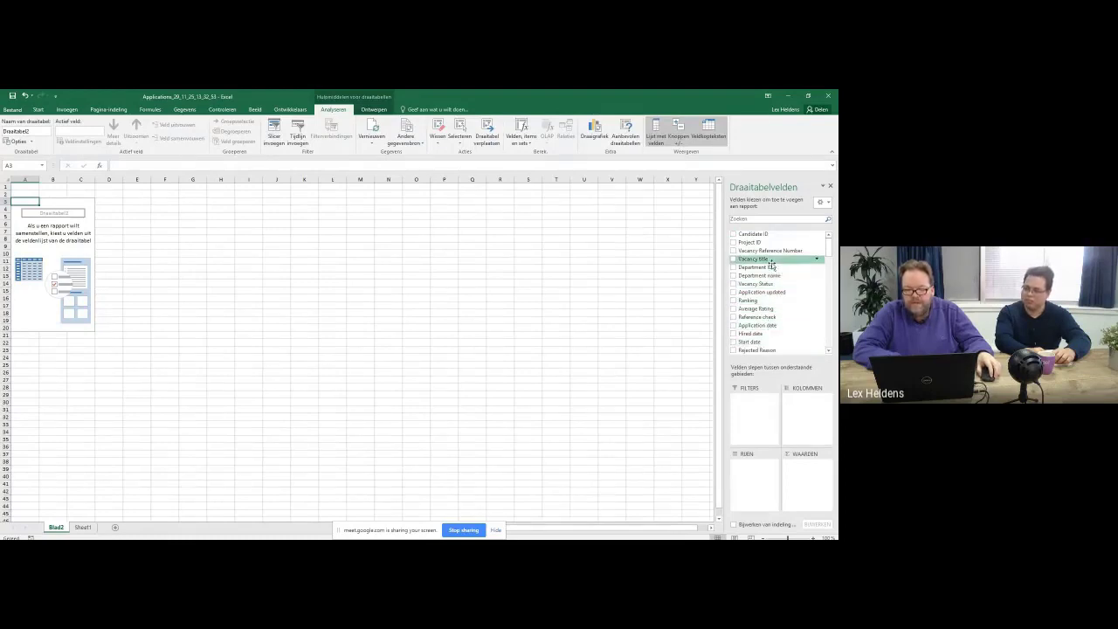
Place Vacancy title in the pivot table's rows and Candidate ID in its values.
left_click_drag(772, 264, 760, 469)
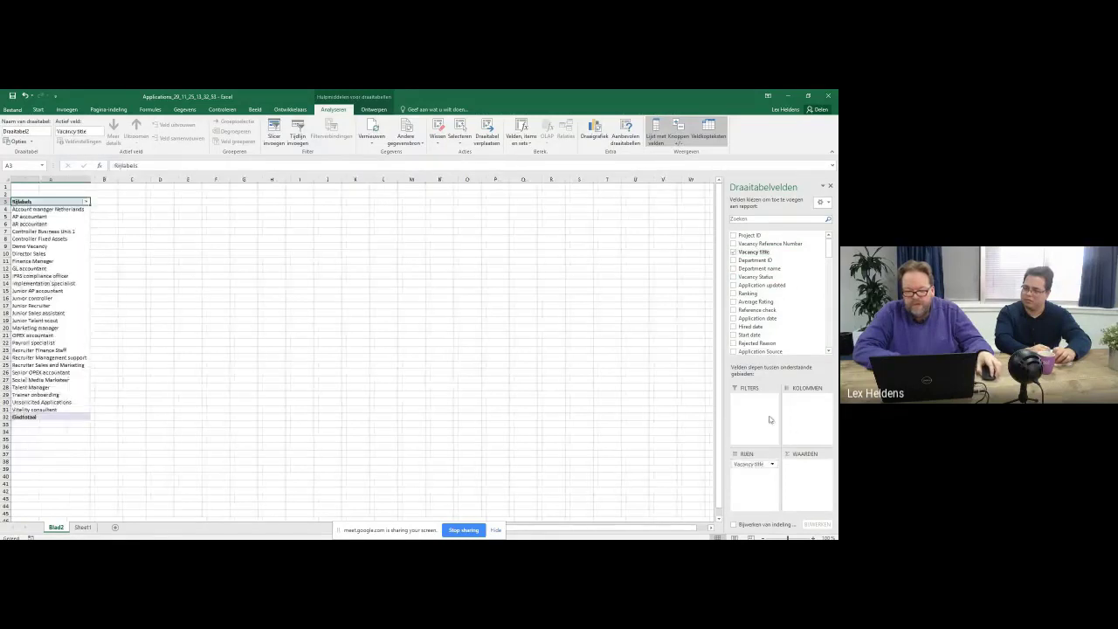
scroll(753, 244, "up", 1)
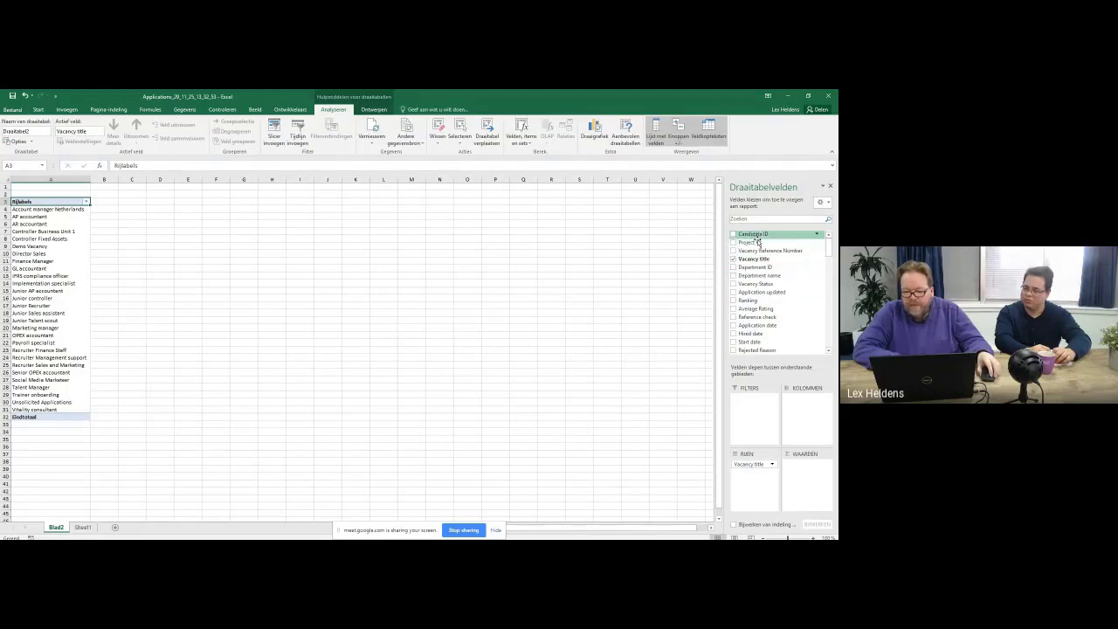
left_click_drag(751, 234, 801, 468)
Summarise the Candidate ID values by count (Aantal) in the pivot table.
left_click(802, 464)
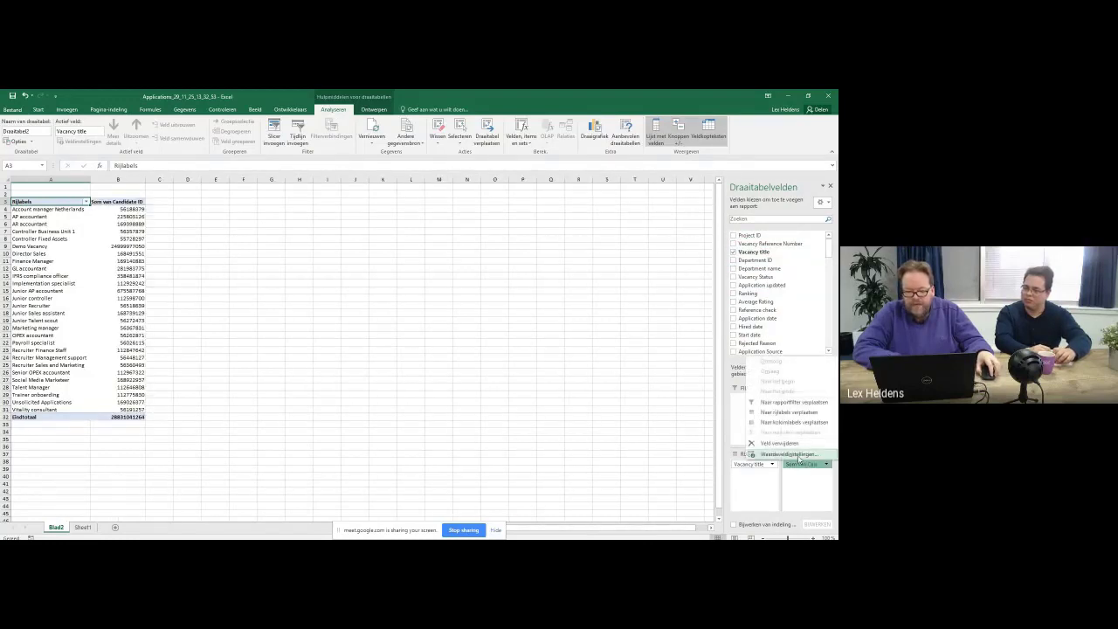
left_click(798, 456)
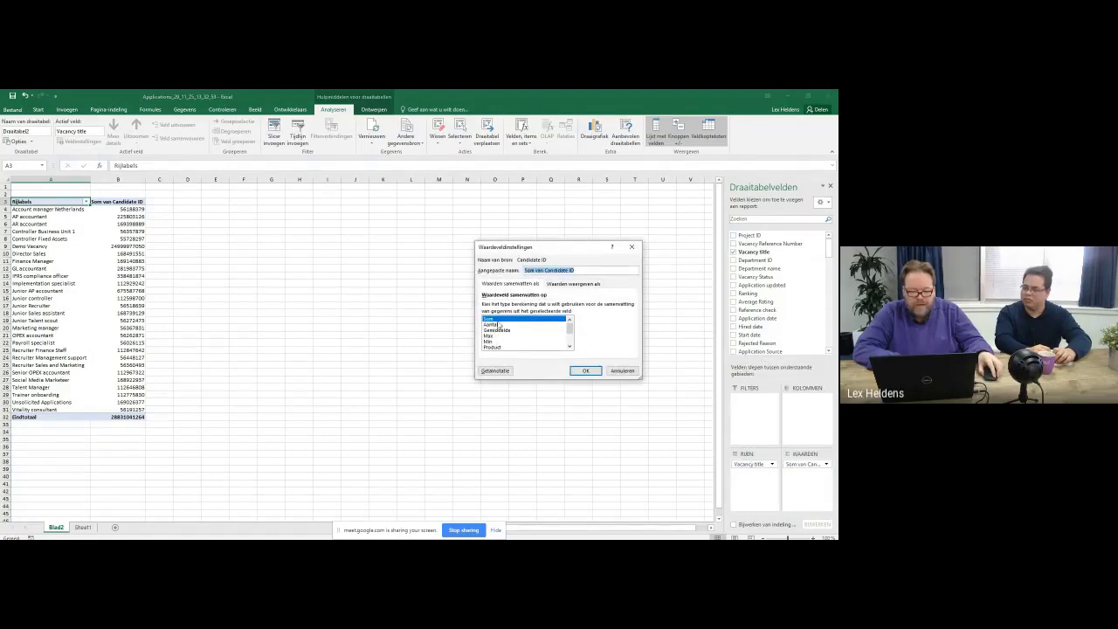
left_click(494, 324)
left_click(585, 370)
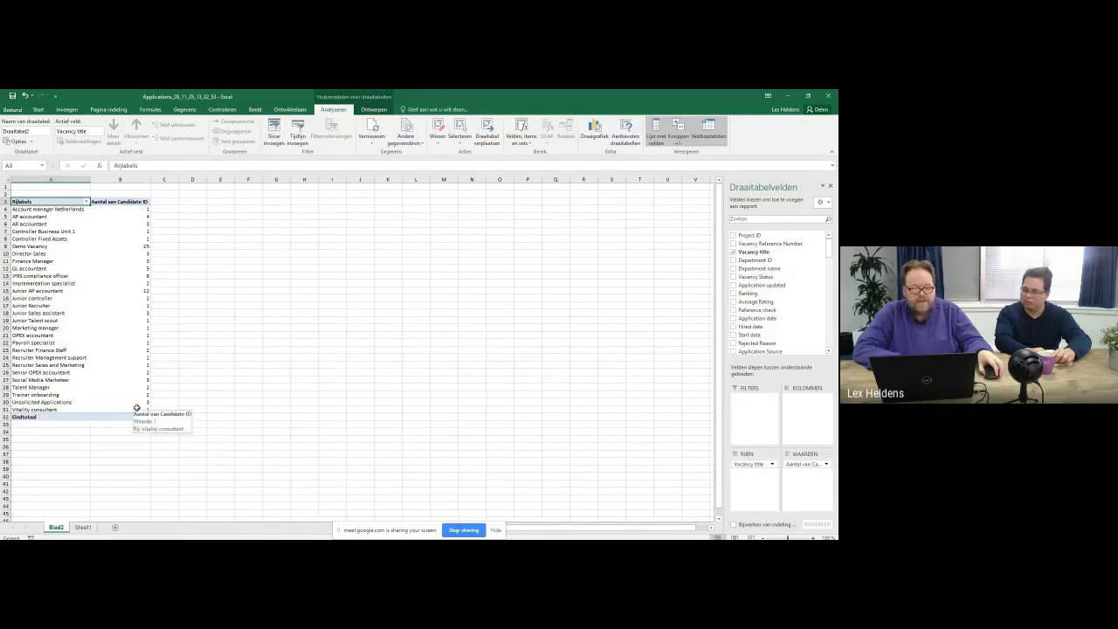
Add Department name as a report filter to the pivot table and filter it to Finance.
scroll(356, 349, "up", 5)
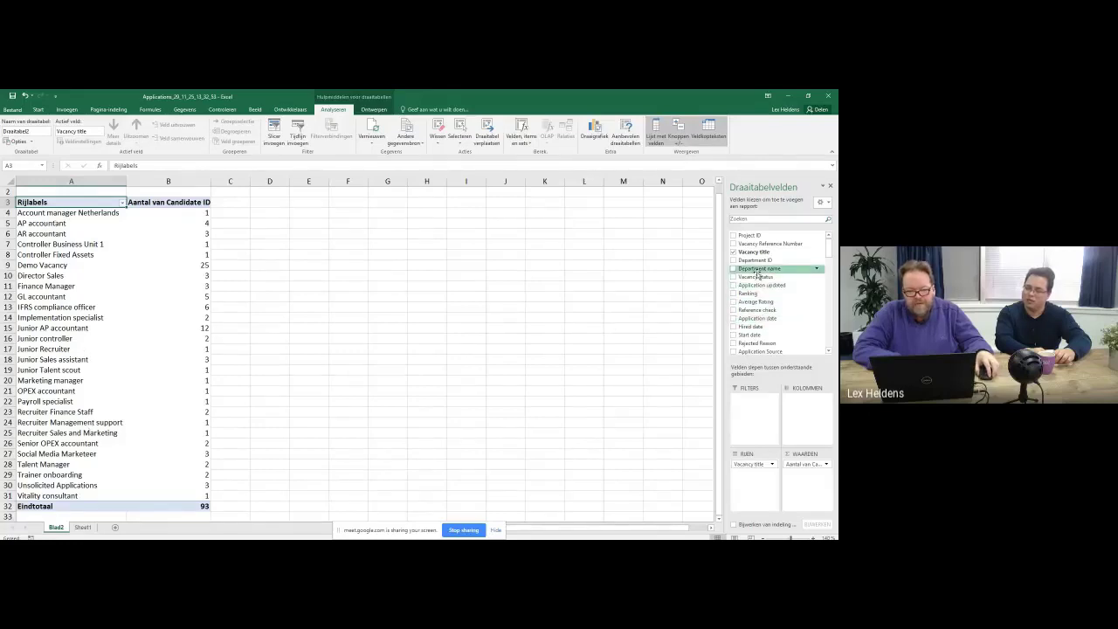
left_click_drag(756, 271, 756, 410)
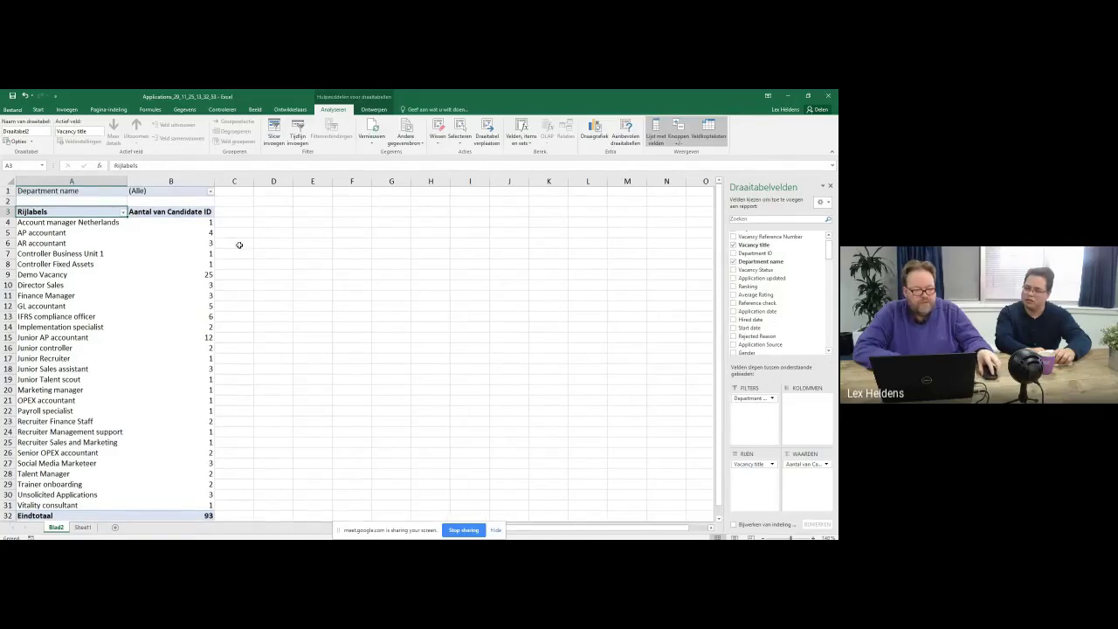
left_click(210, 193)
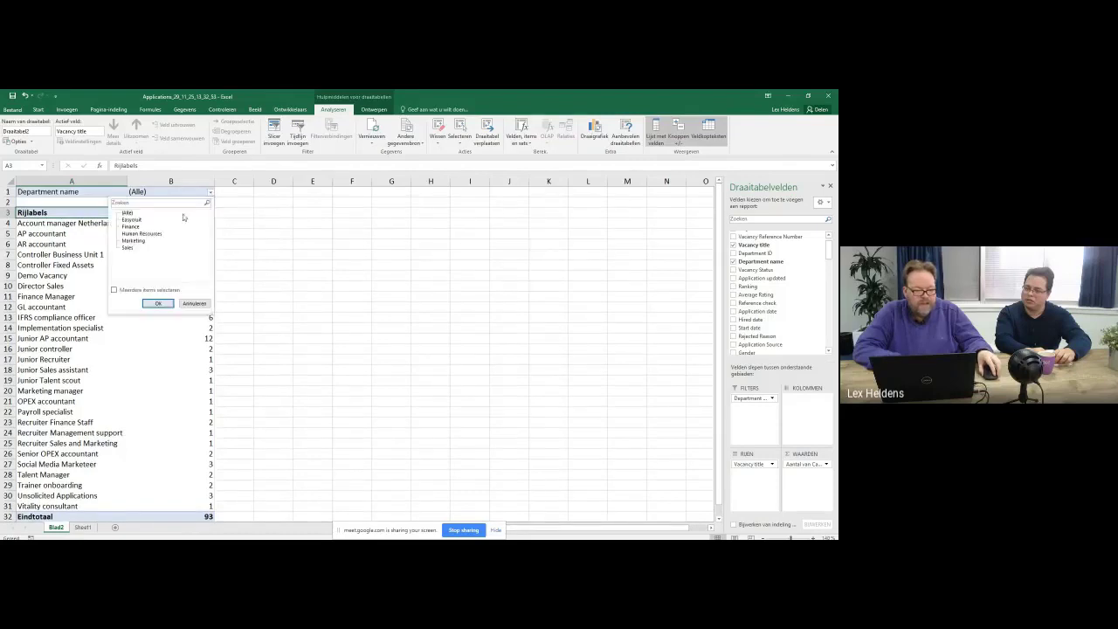
left_click(129, 227)
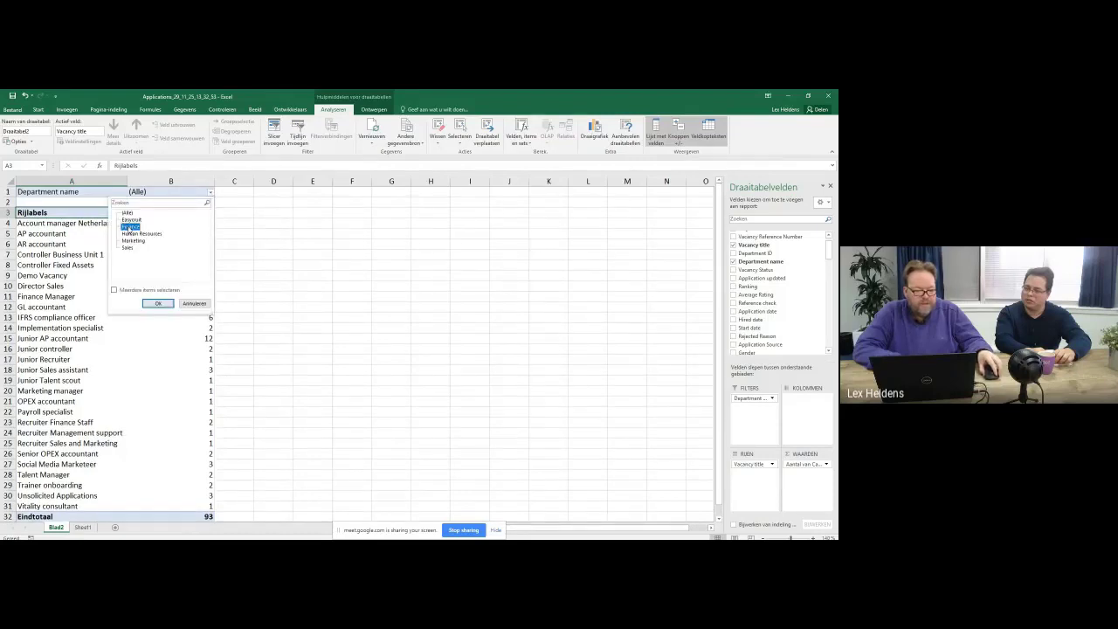
left_click(156, 303)
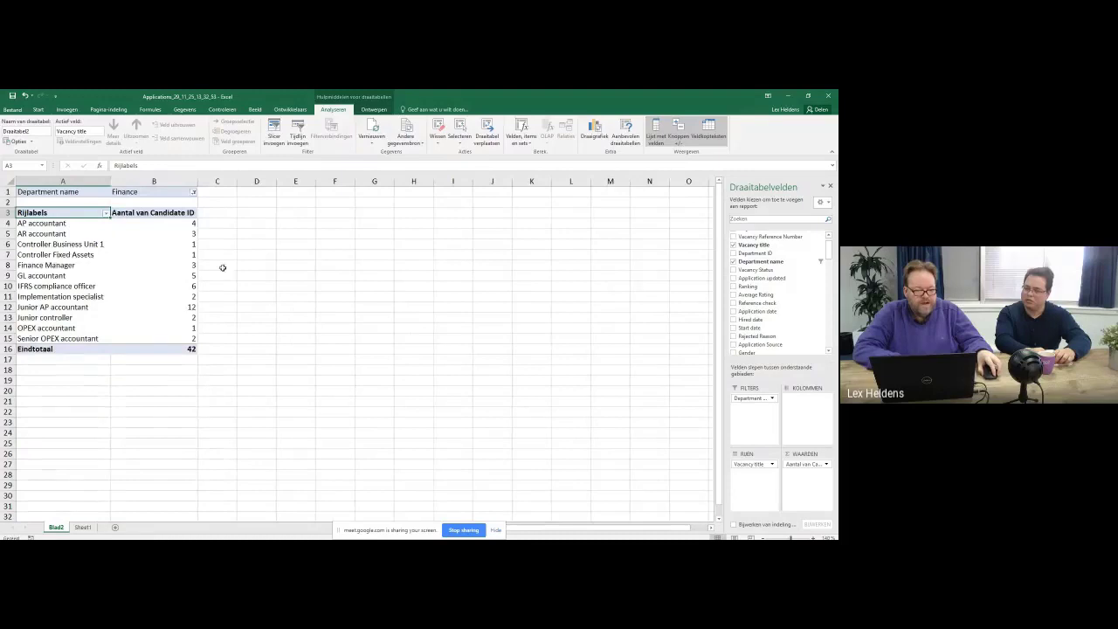
Change the pivot table's Department name filter to Sales.
left_click(194, 194)
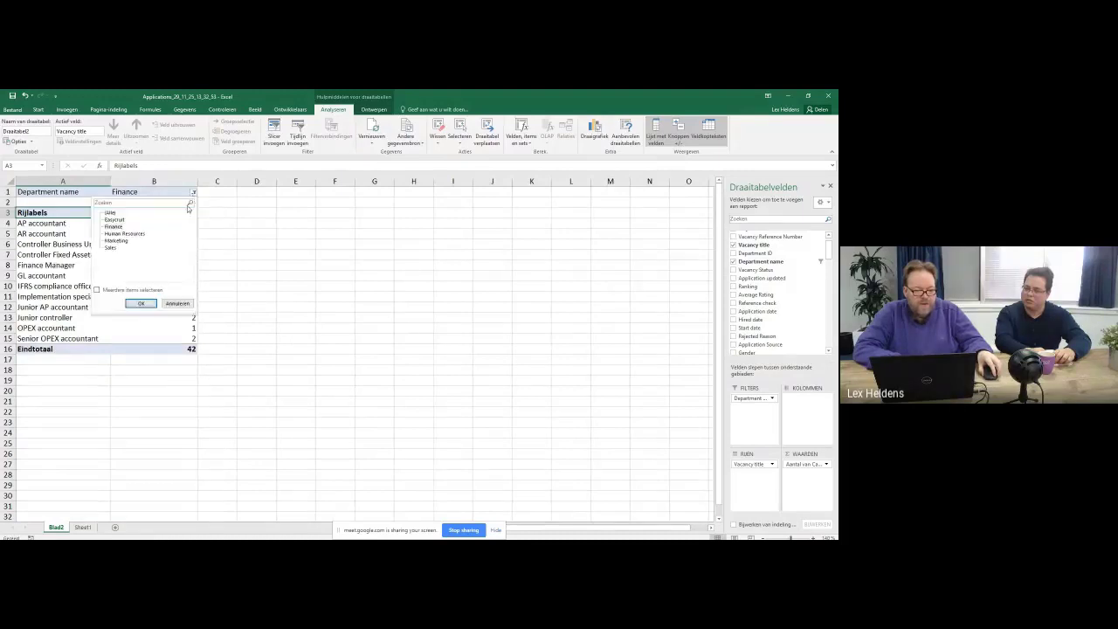
left_click(117, 248)
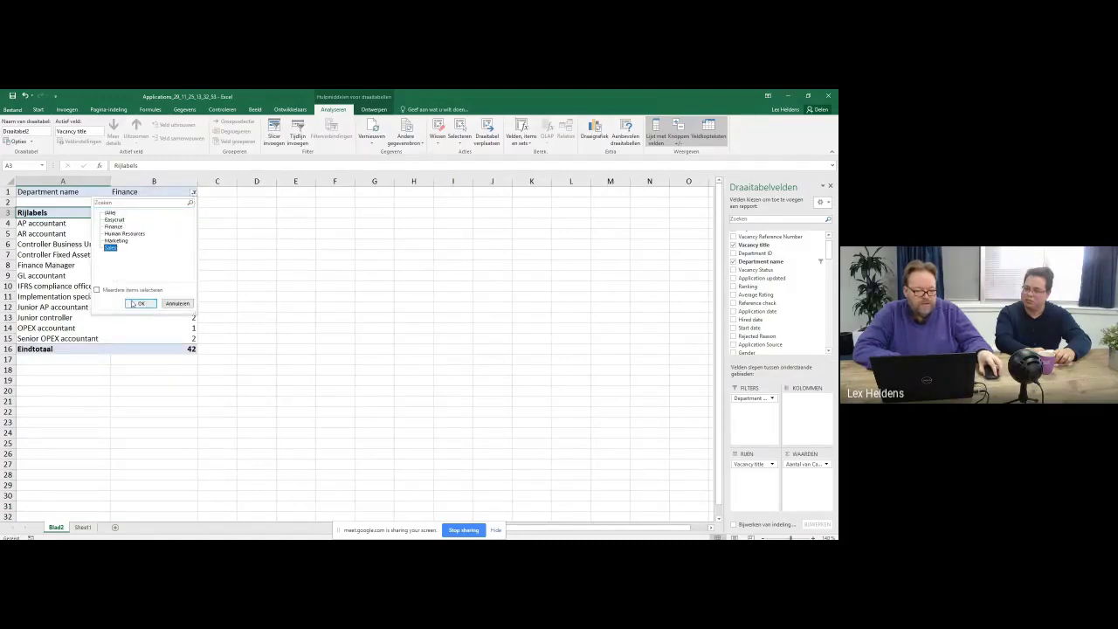
left_click(141, 303)
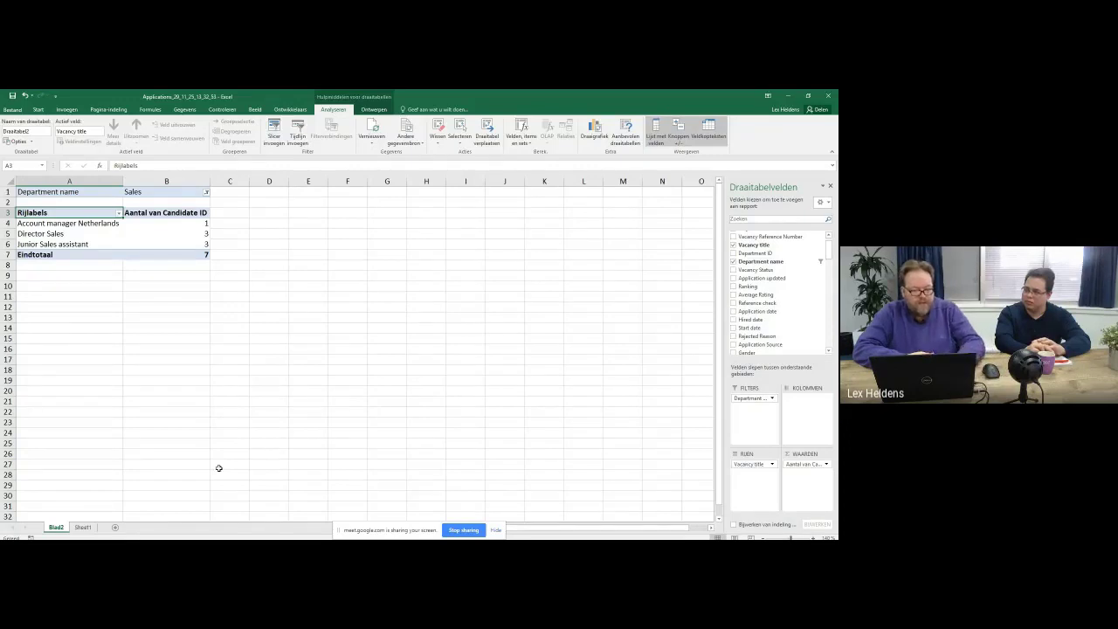
Switch to the Demo Easycruit Import workbook and review the Applications and Vacancies data extract entries.
key("alt+Tab")
key("alt+Tab")
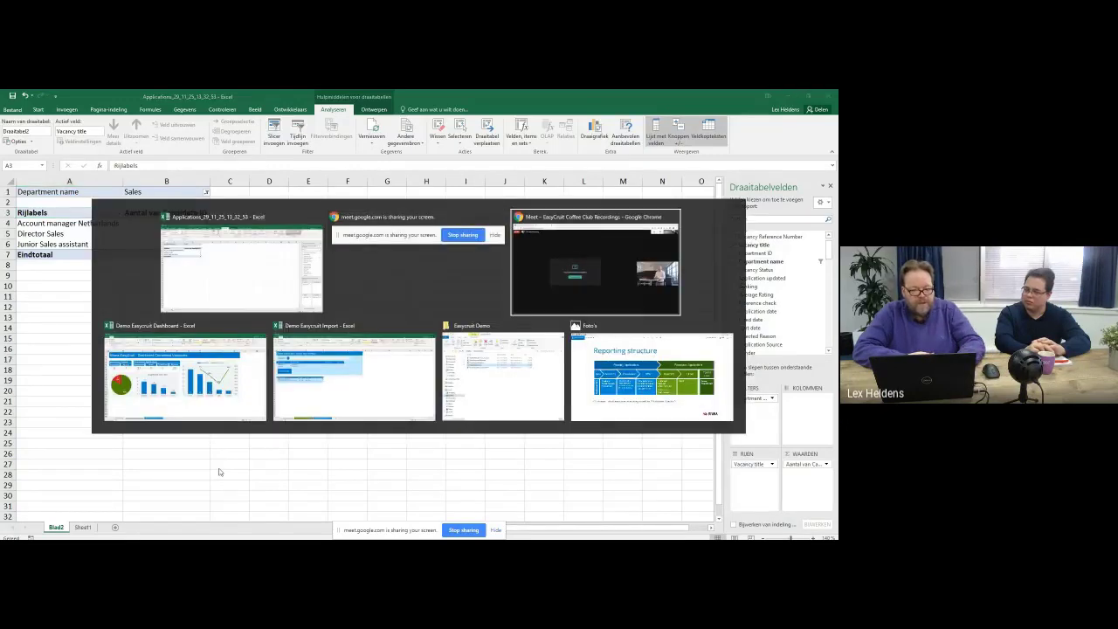
key("alt+Tab")
key("alt+Tab")
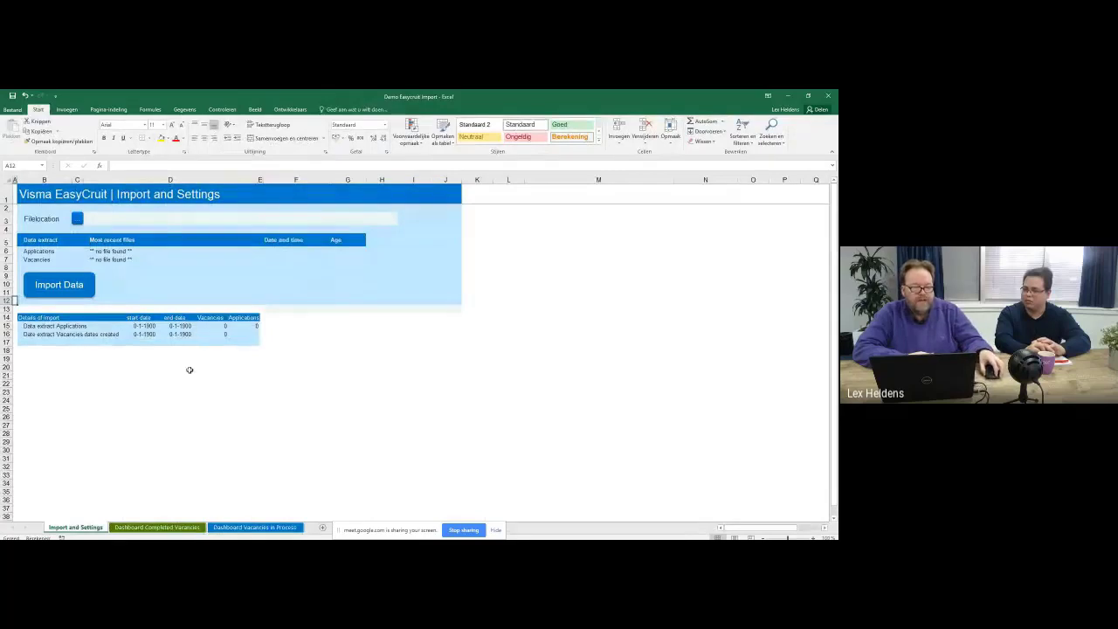
left_click(50, 252)
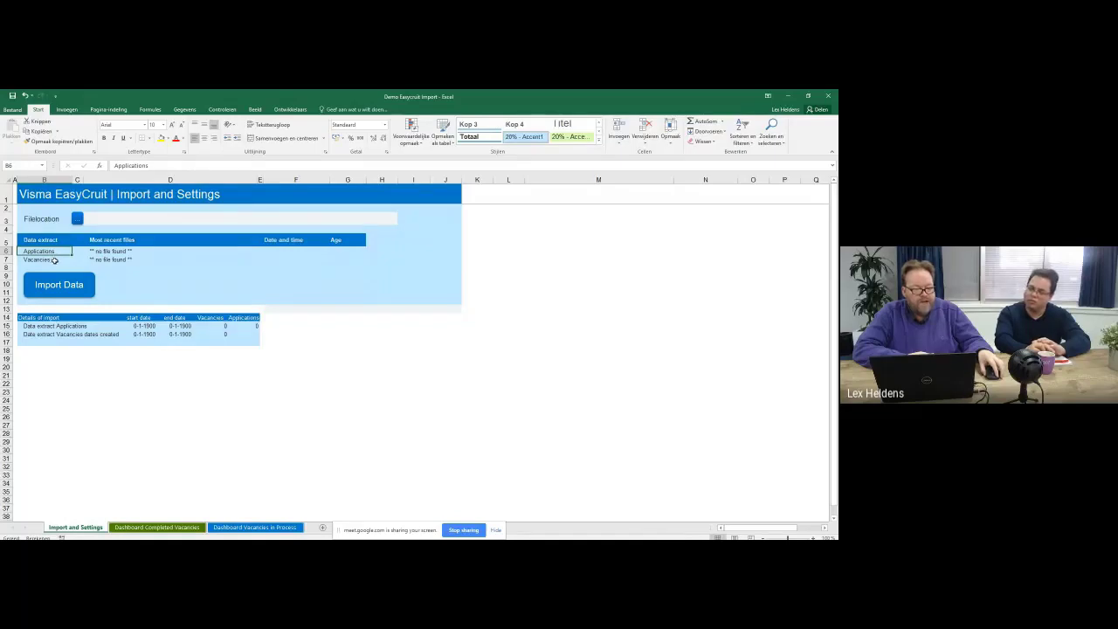
left_click(54, 261)
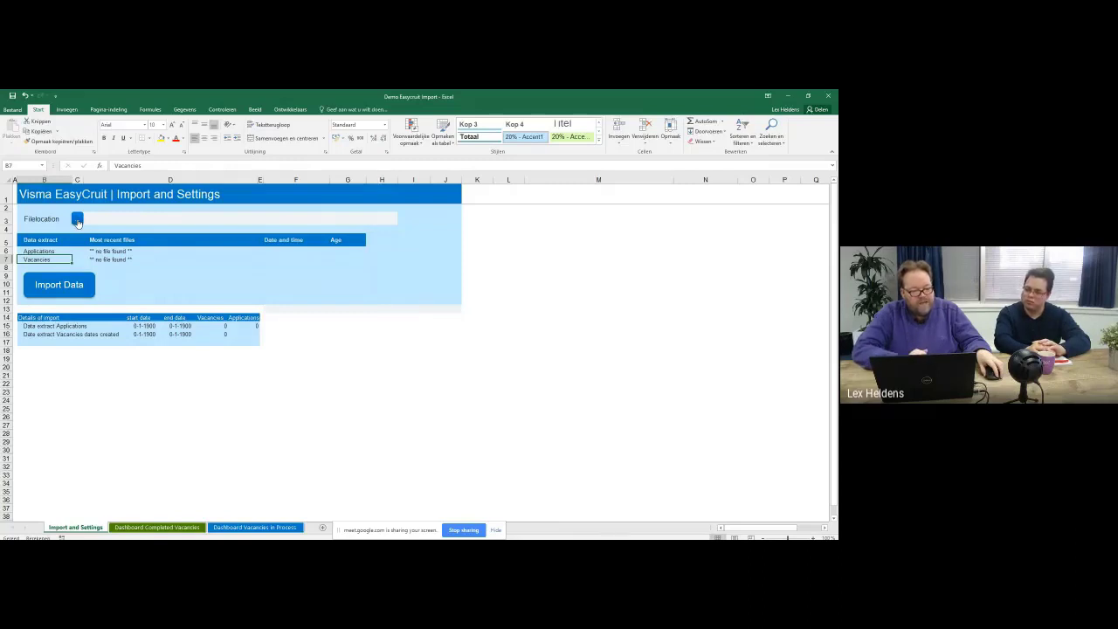
Set the file location to the Easycruit Demo folder on the desktop and import the applications and vacancies data.
left_click(78, 220)
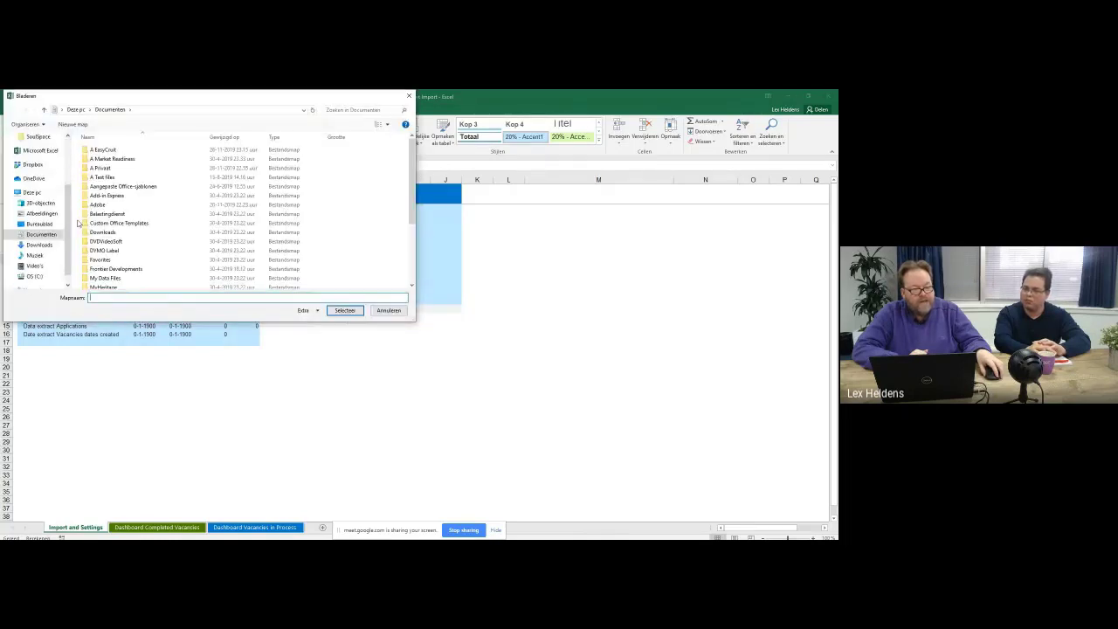
scroll(40, 200, "up", 1)
left_click(39, 255)
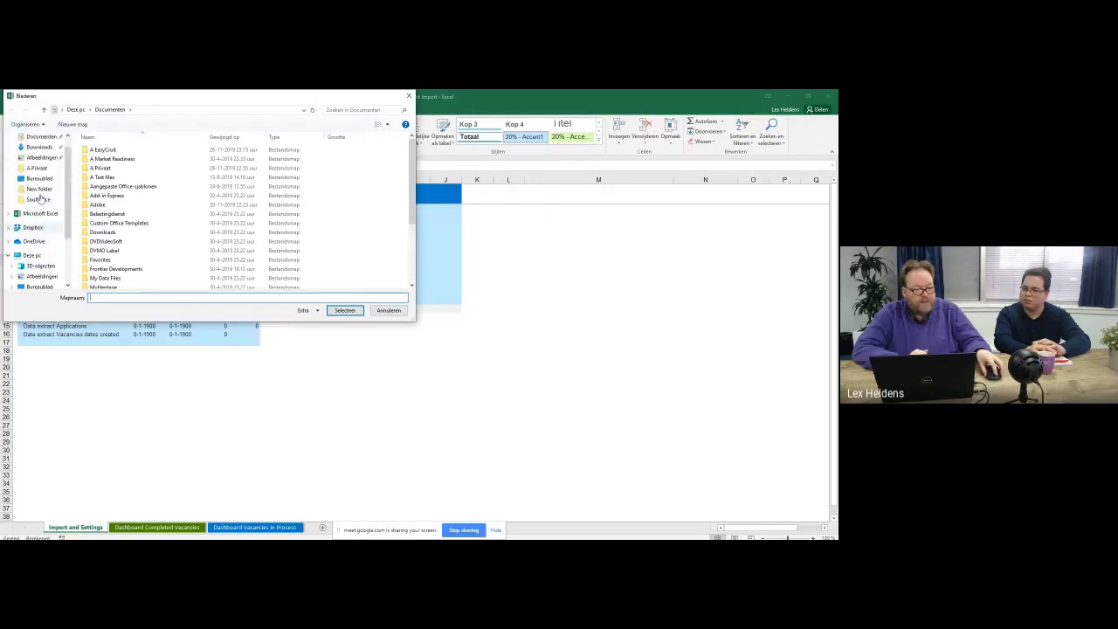
double_click(155, 187)
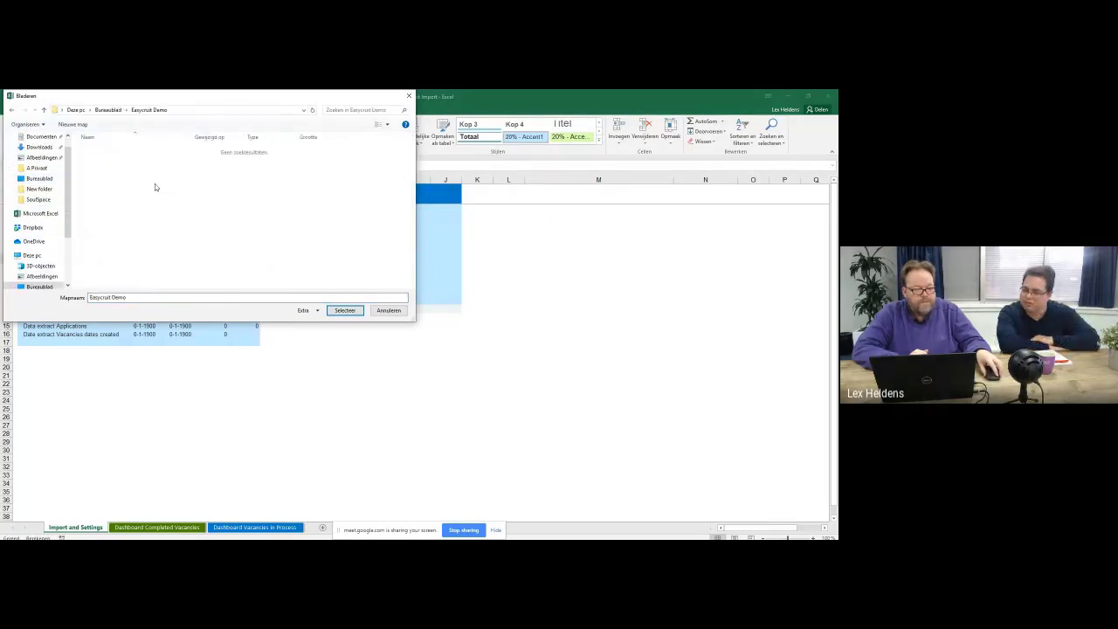
left_click(344, 311)
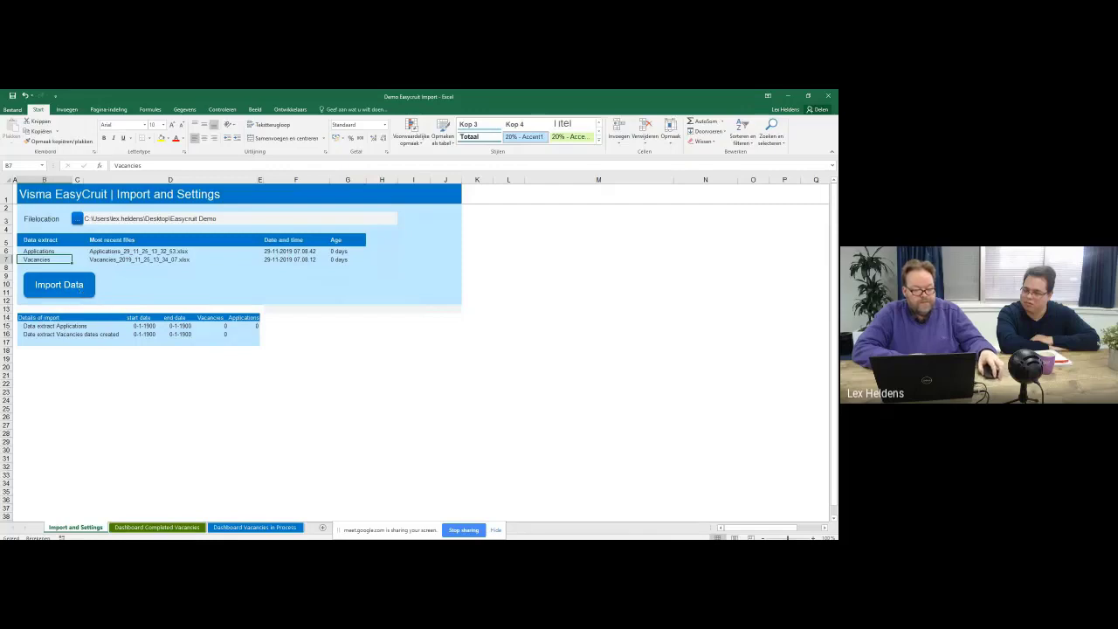
left_click(495, 530)
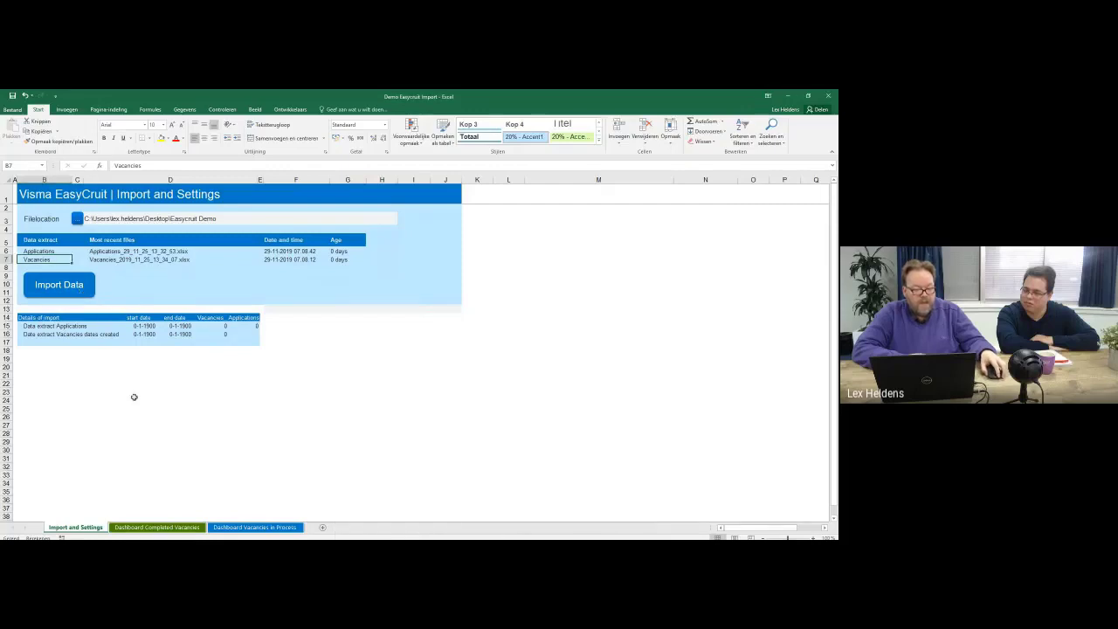
left_click(56, 284)
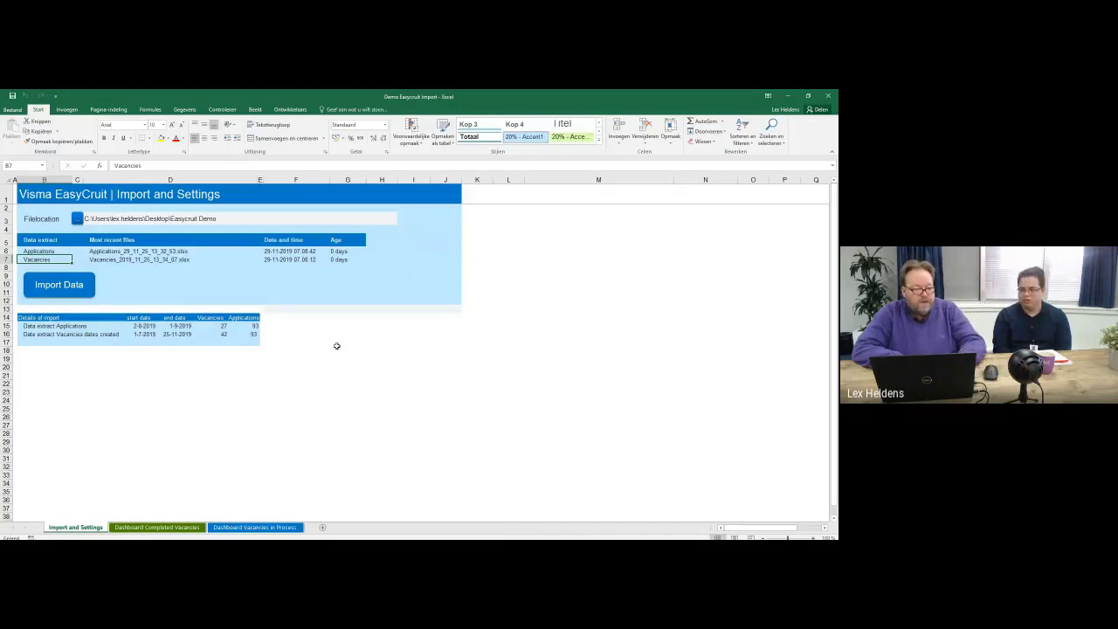
Switch to the Demo Easycruit Dashboard workbook and examine the completed vacancies pie chart and the candidates and pass-through chart.
key("alt")
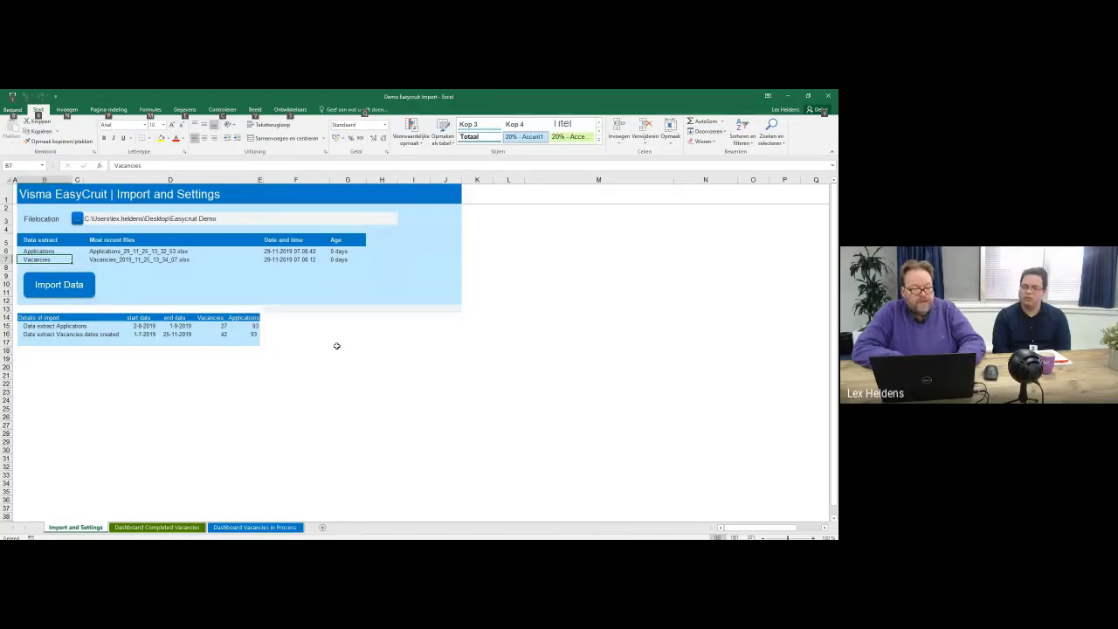
key("alt+Tab")
key("alt+Tab")
key("alt+Tab")
key("alt+Tab")
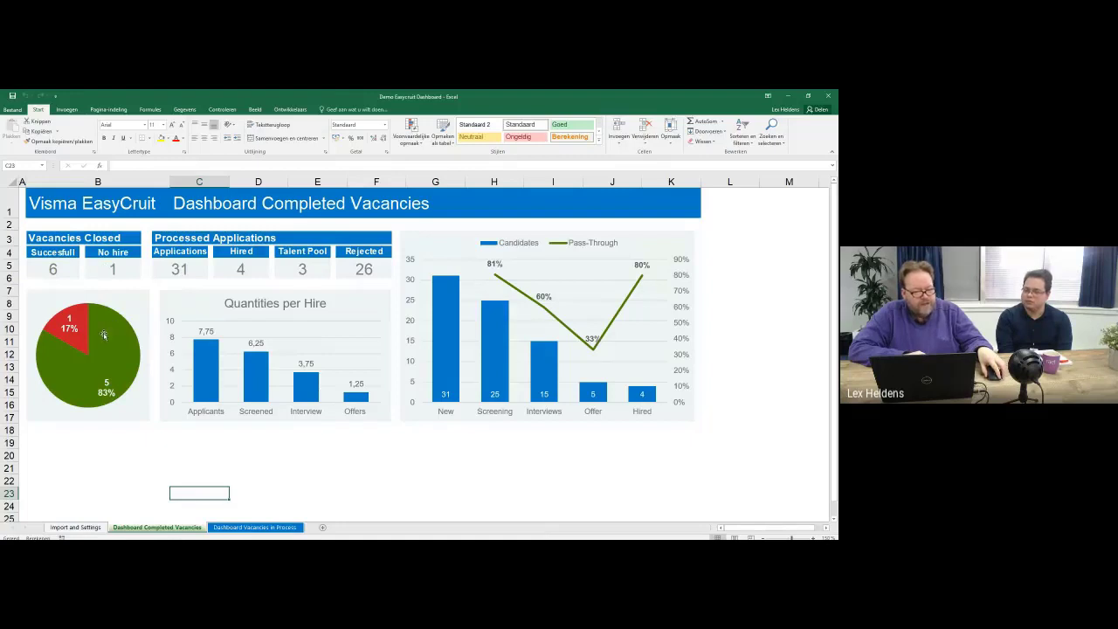
mouse_move(74, 345)
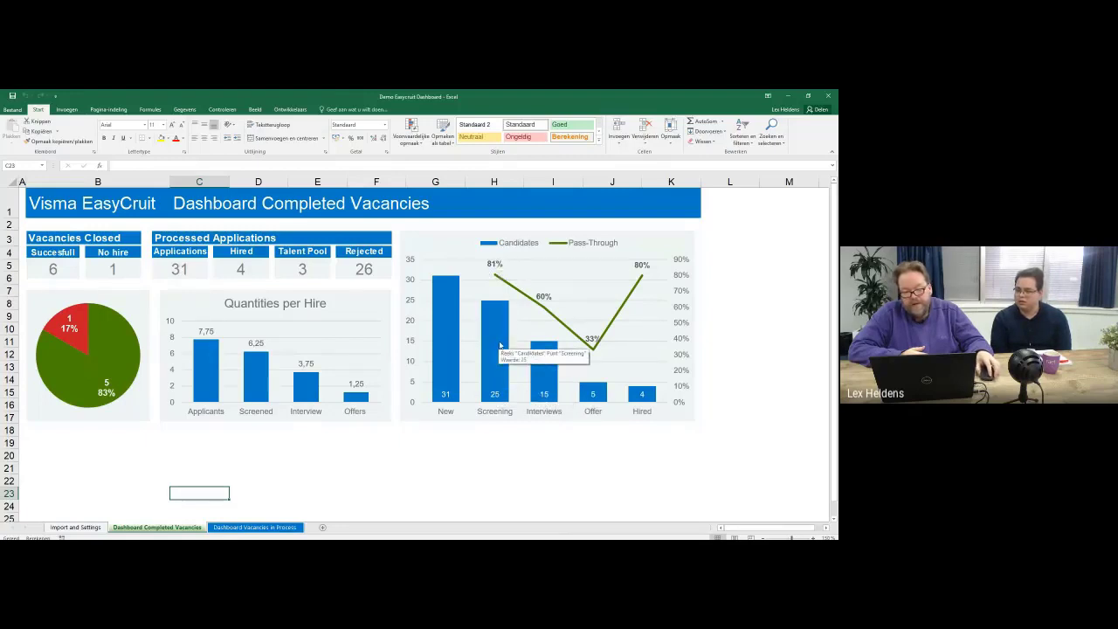
mouse_move(507, 357)
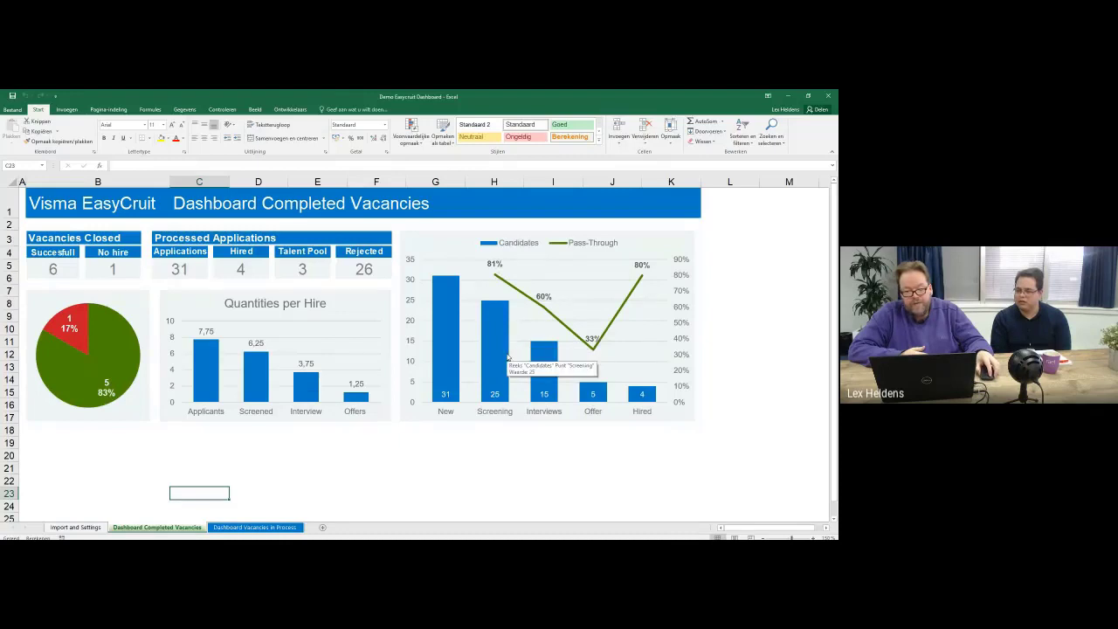
mouse_move(545, 389)
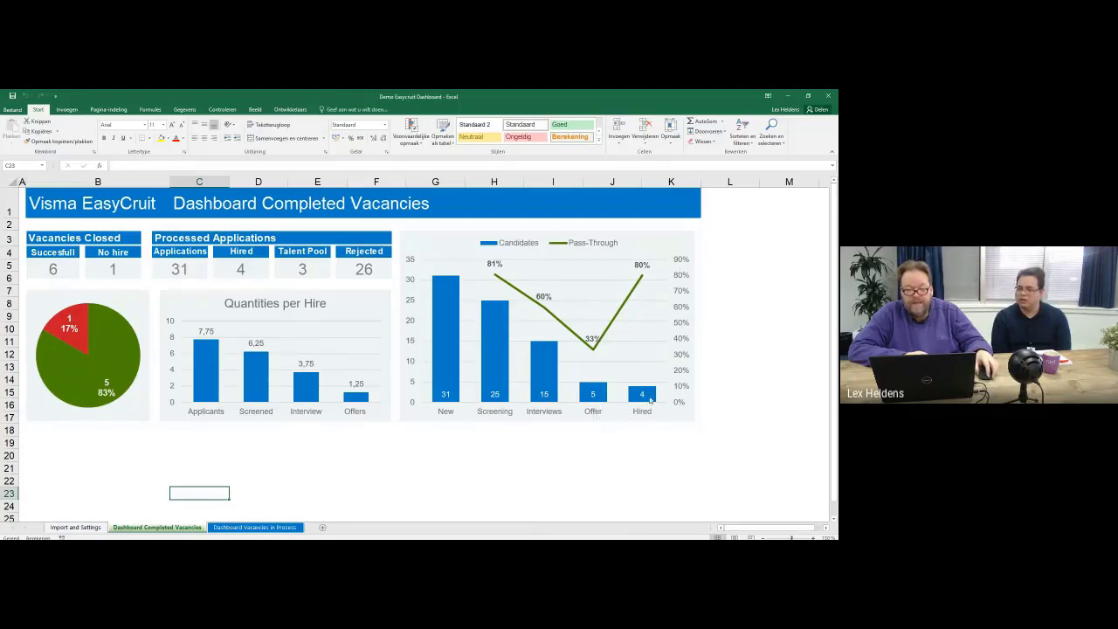
mouse_move(654, 399)
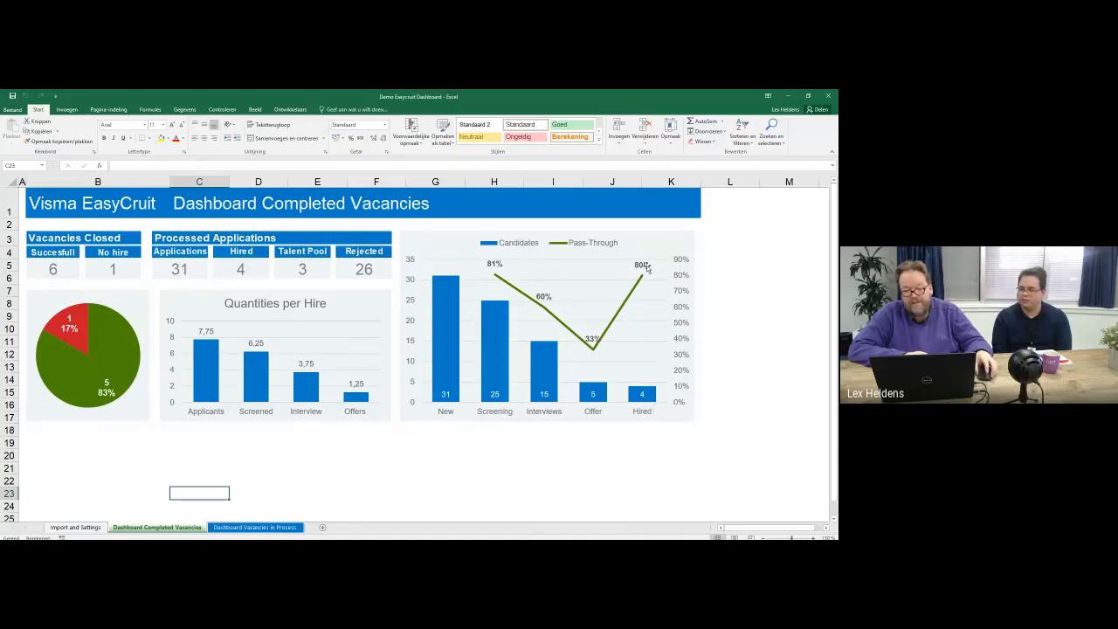
mouse_move(647, 267)
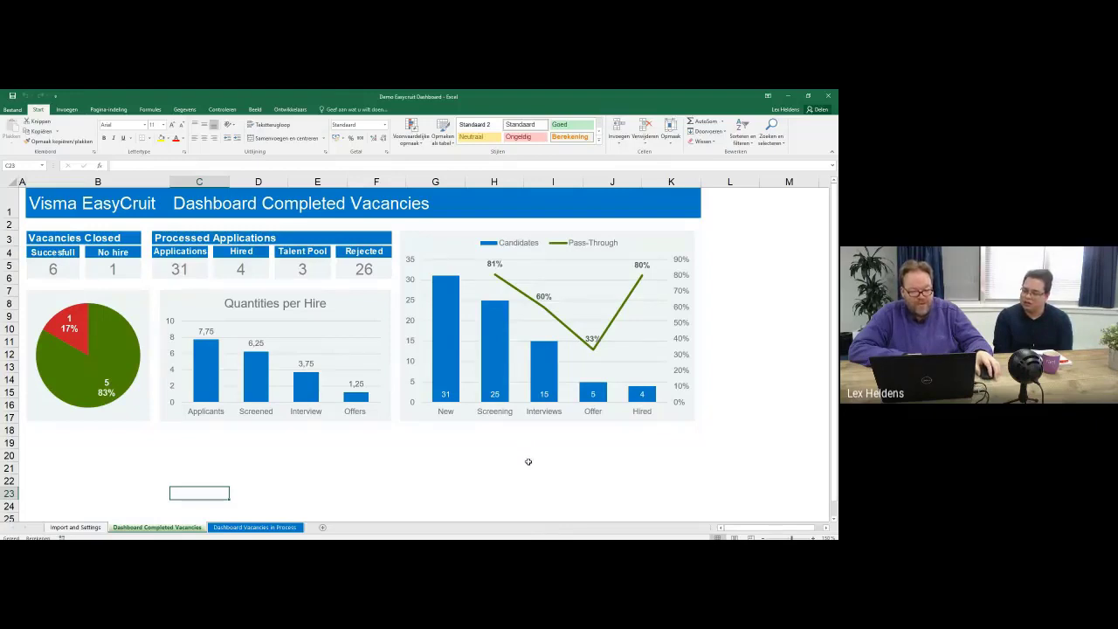
Go to the Vacancies in Progress dashboard and examine the average days in status for each recruitment phase.
left_click(256, 527)
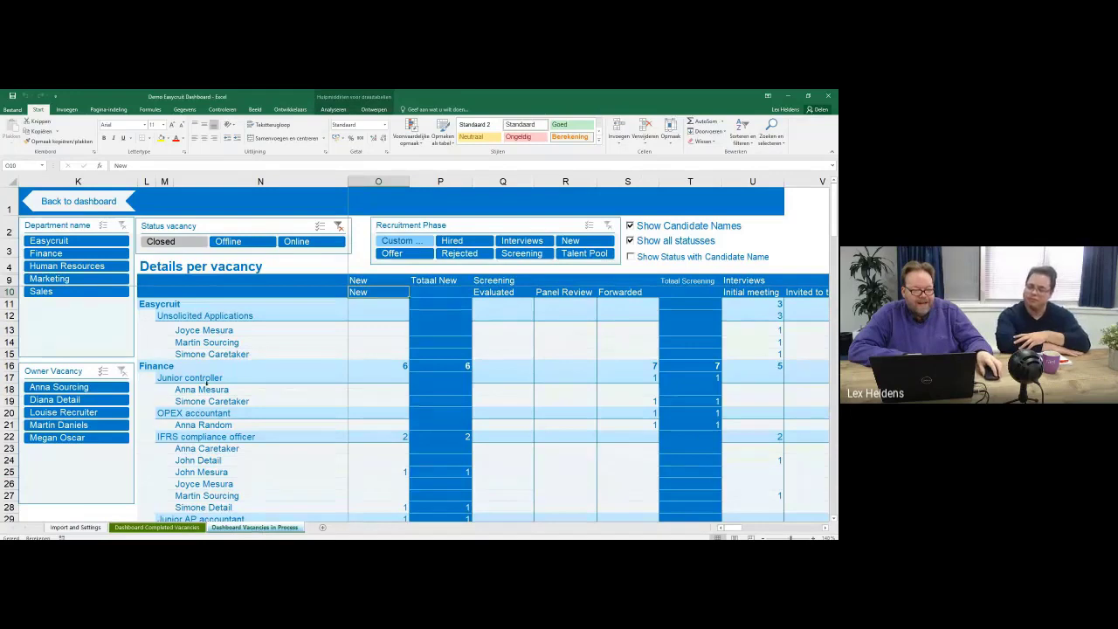
left_click(87, 201)
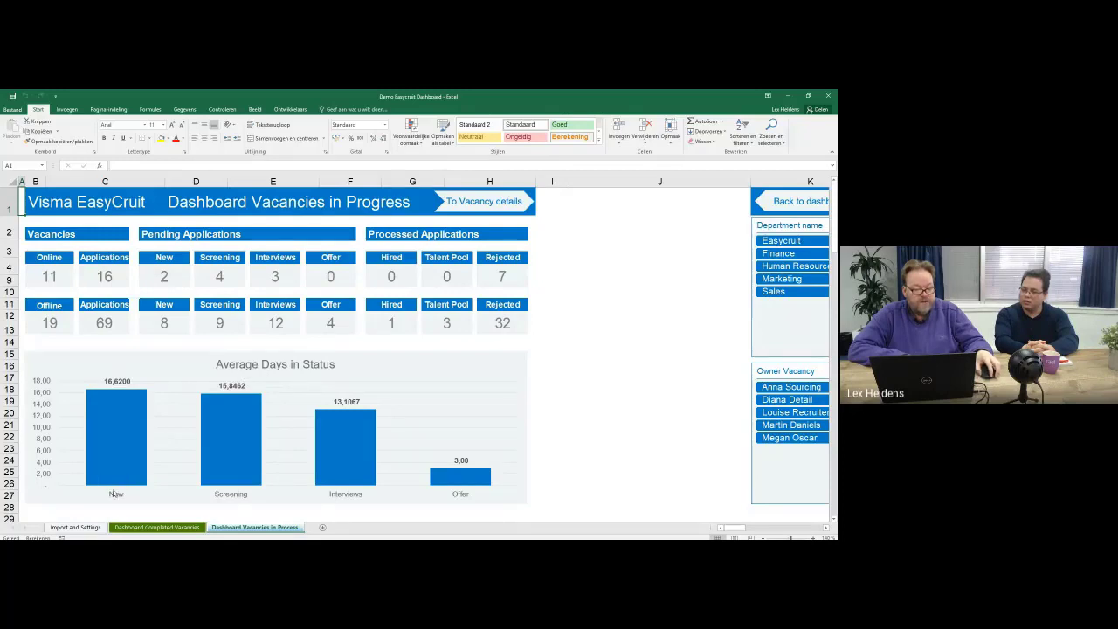
mouse_move(131, 431)
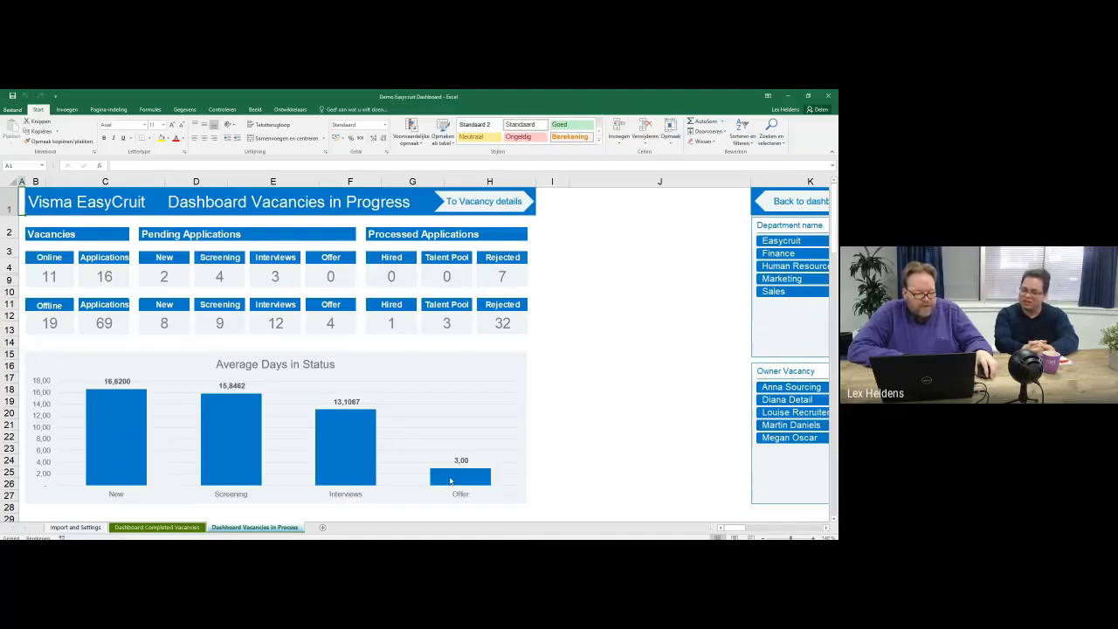
mouse_move(444, 483)
mouse_move(108, 471)
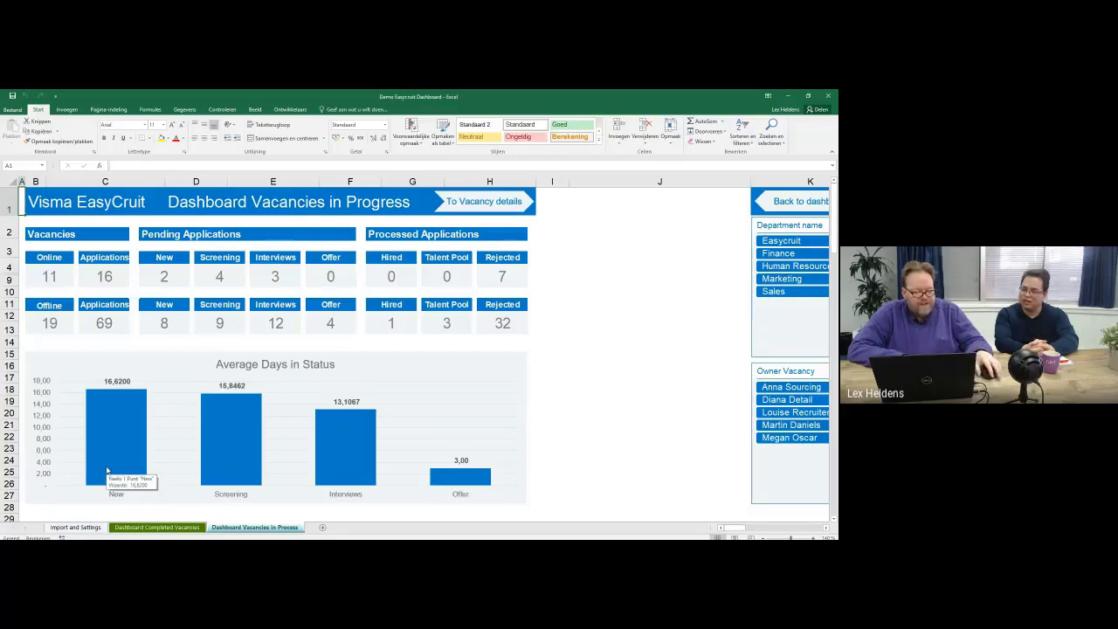
mouse_move(228, 467)
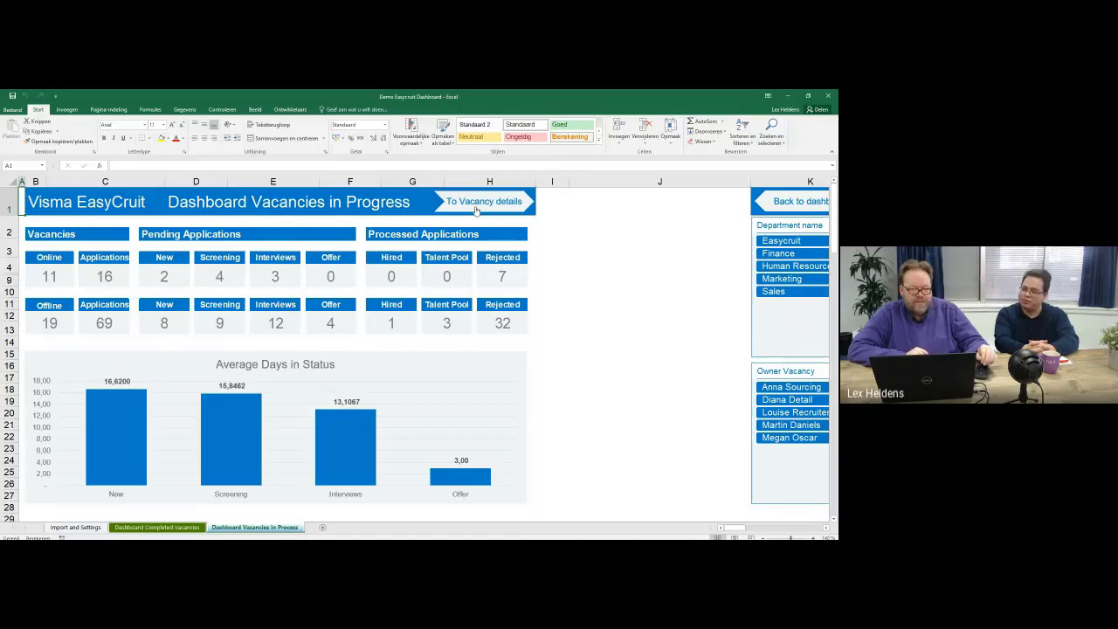
Open the vacancy details and turn off the display of candidate names and all statuses.
left_click(476, 206)
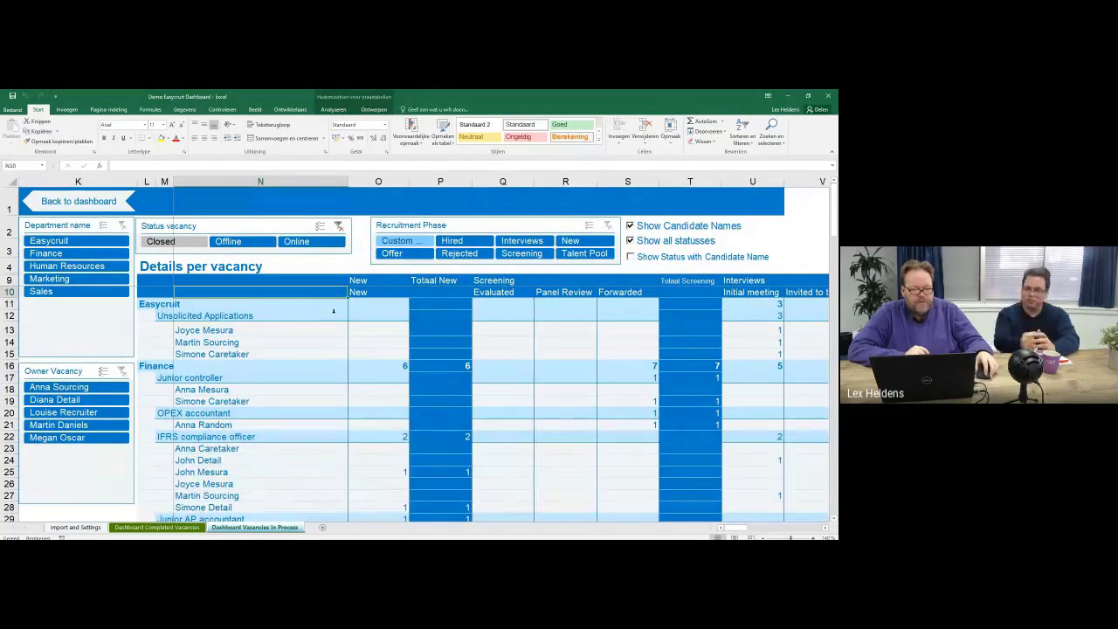
left_click(630, 225)
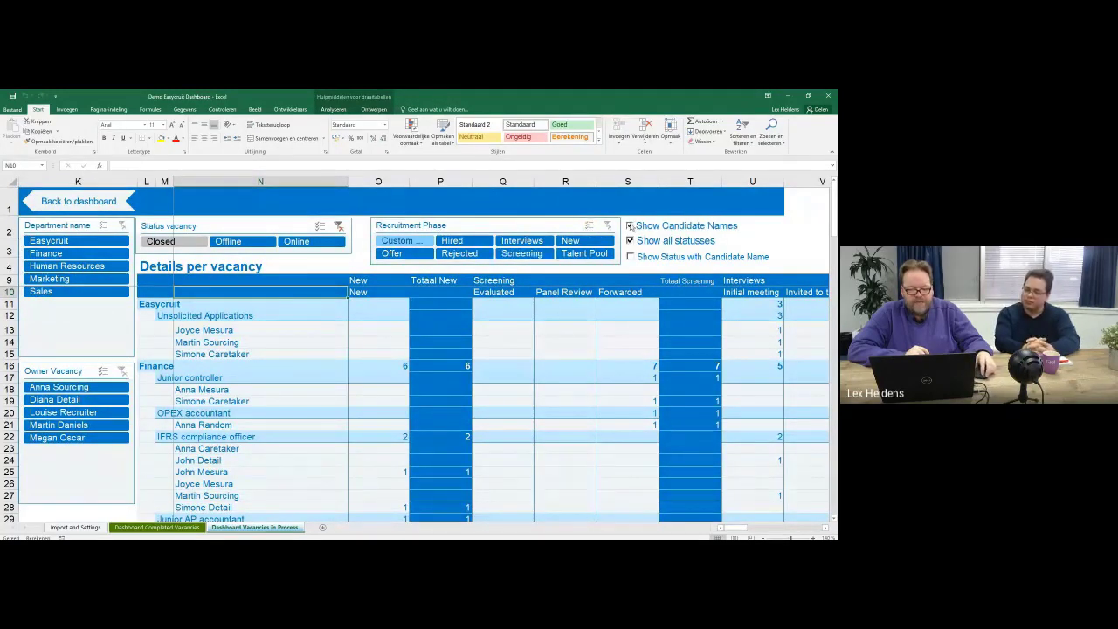
left_click(629, 240)
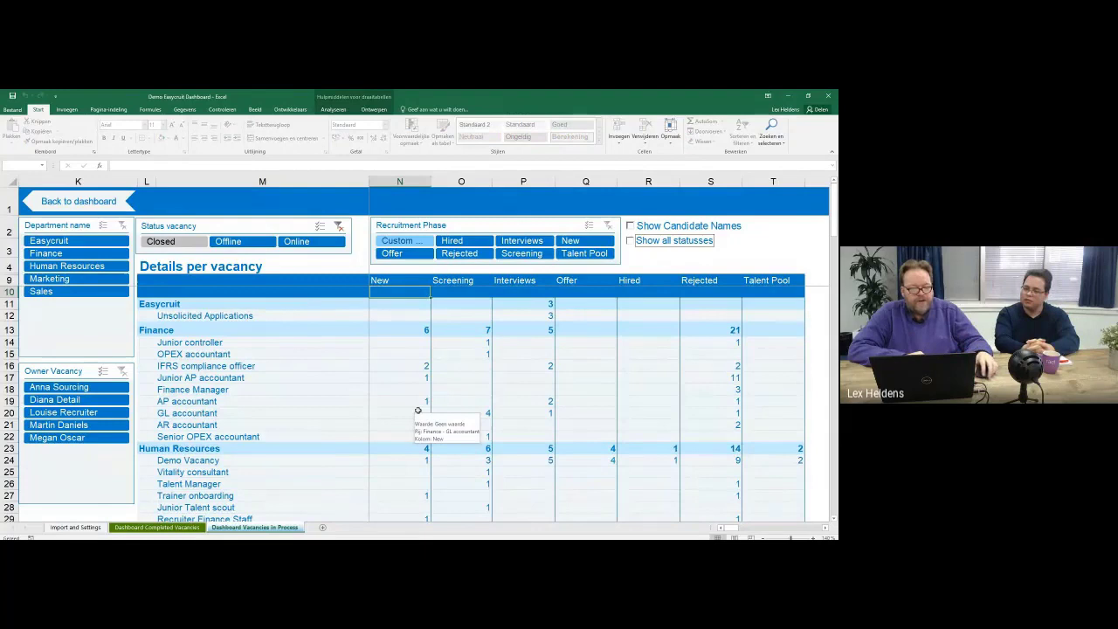
Review the Easycruit, Finance and Human Resources department rows and the vacancies listed under Finance.
left_click(150, 304)
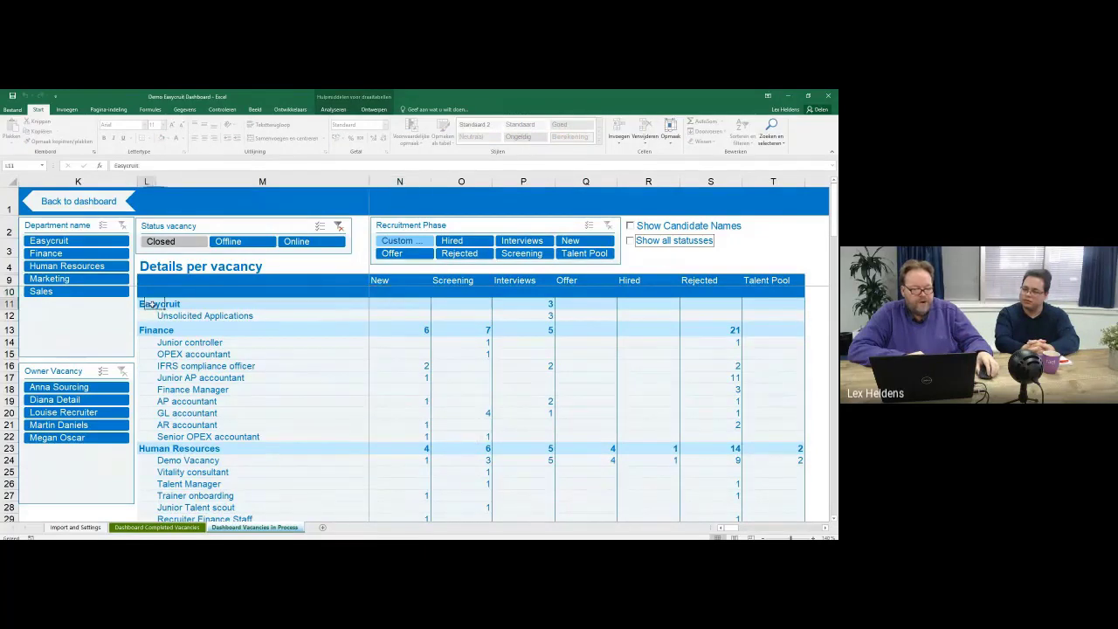
left_click(148, 330)
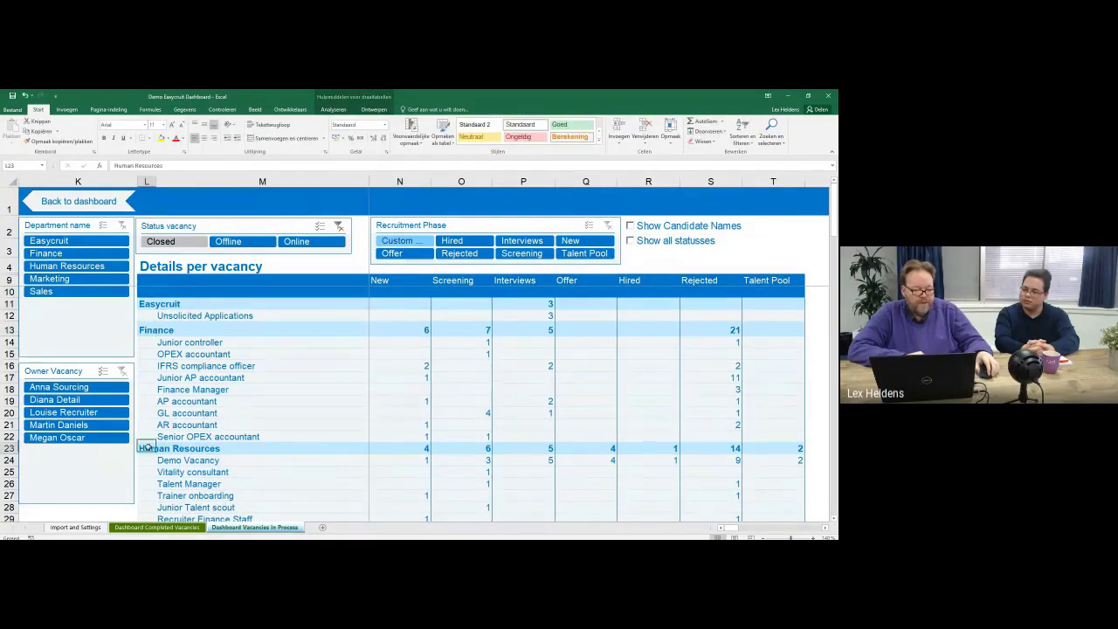
left_click(147, 448)
left_click_drag(205, 343, 214, 431)
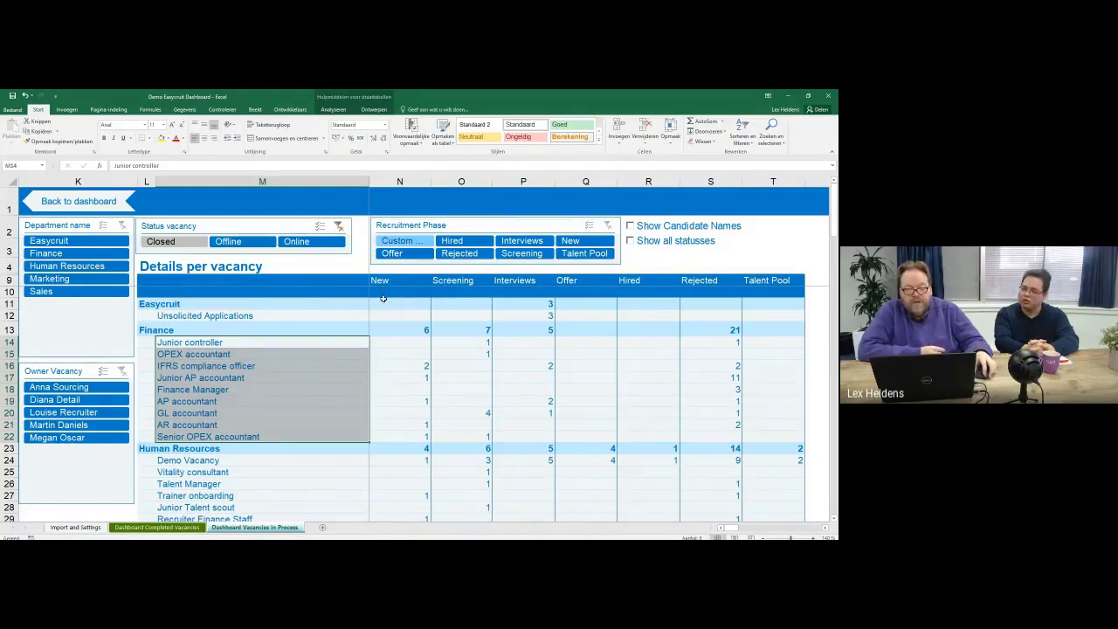
Show all statuses in the vacancy details and review the Evaluated, Panel Review and Forwarded columns under Screening.
left_click(631, 242)
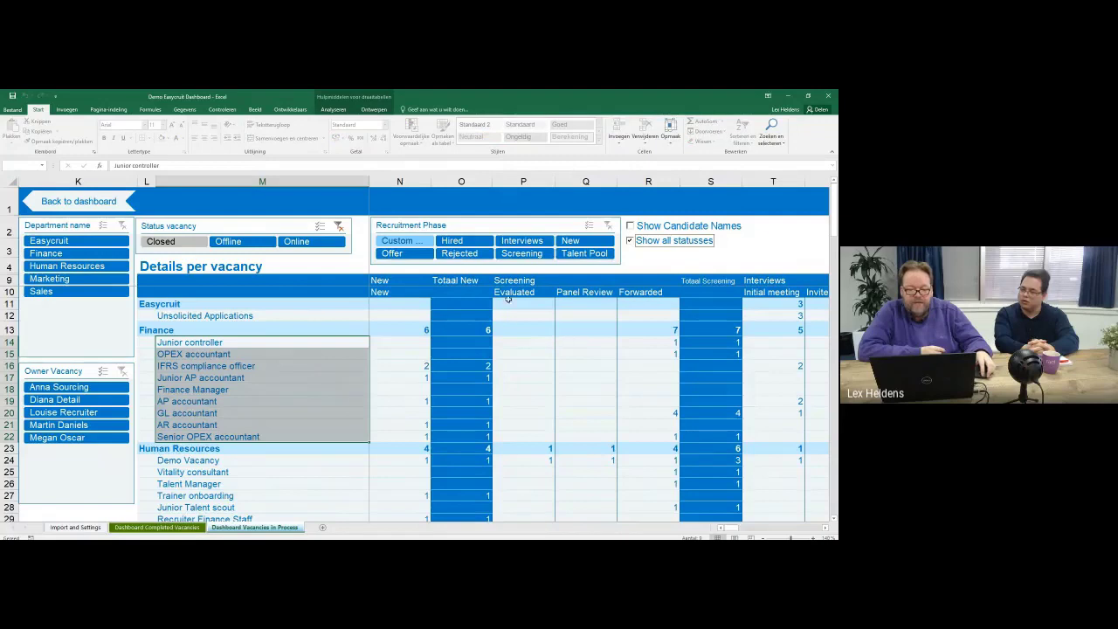
left_click(509, 295)
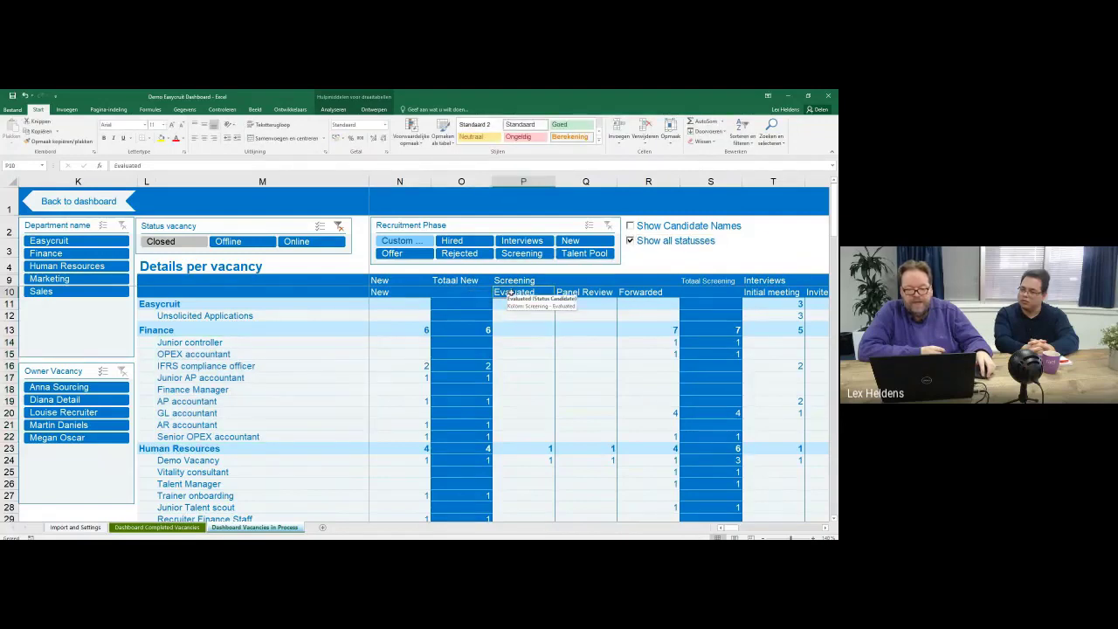
left_click(568, 295)
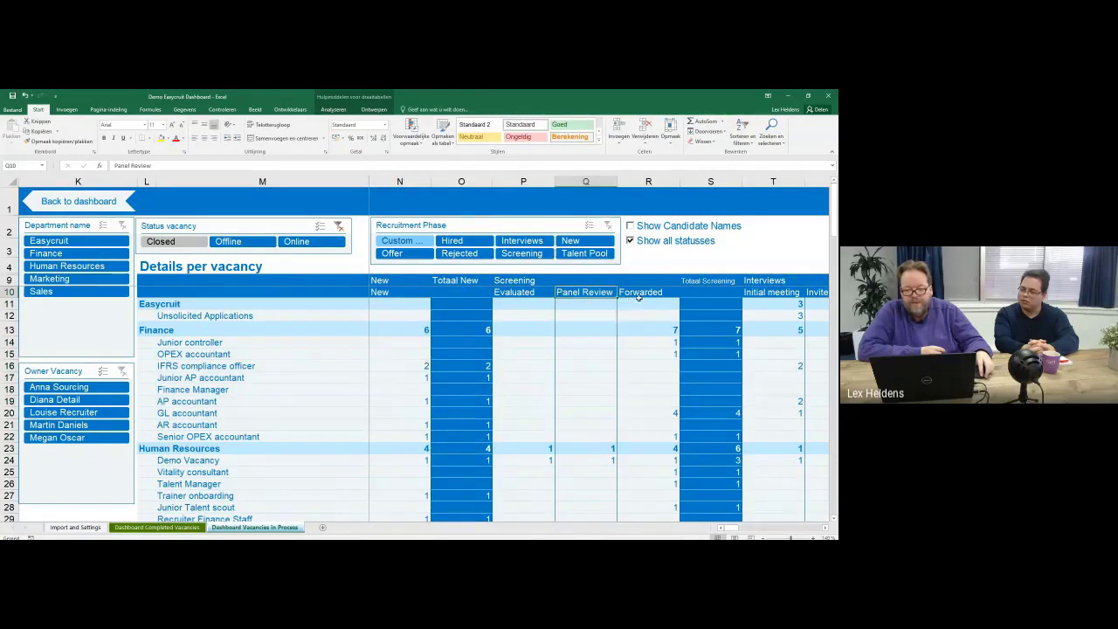
left_click(639, 297)
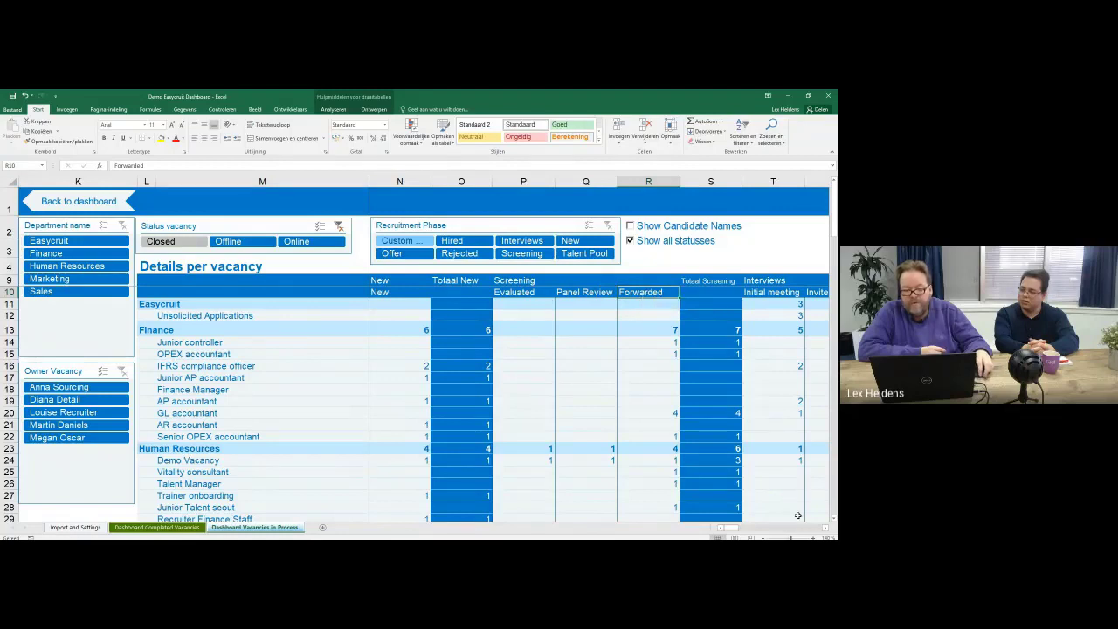
Examine the Interviews status columns, and filter the vacancy details to the Finance department with candidate names shown.
scroll(797, 515, "right", 5)
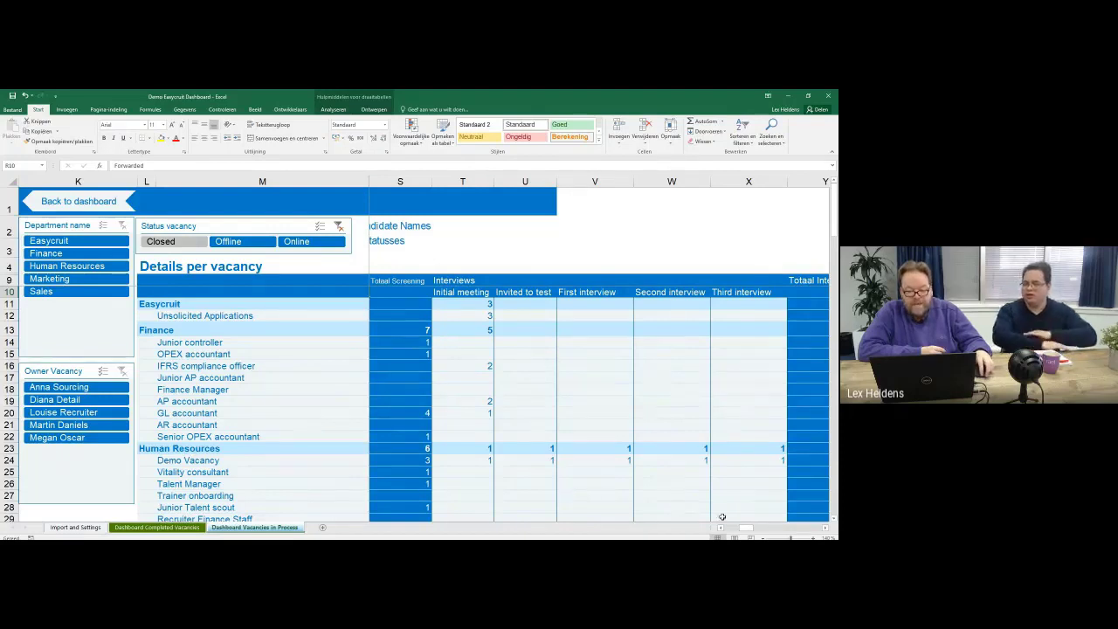
left_click_drag(746, 528, 735, 529)
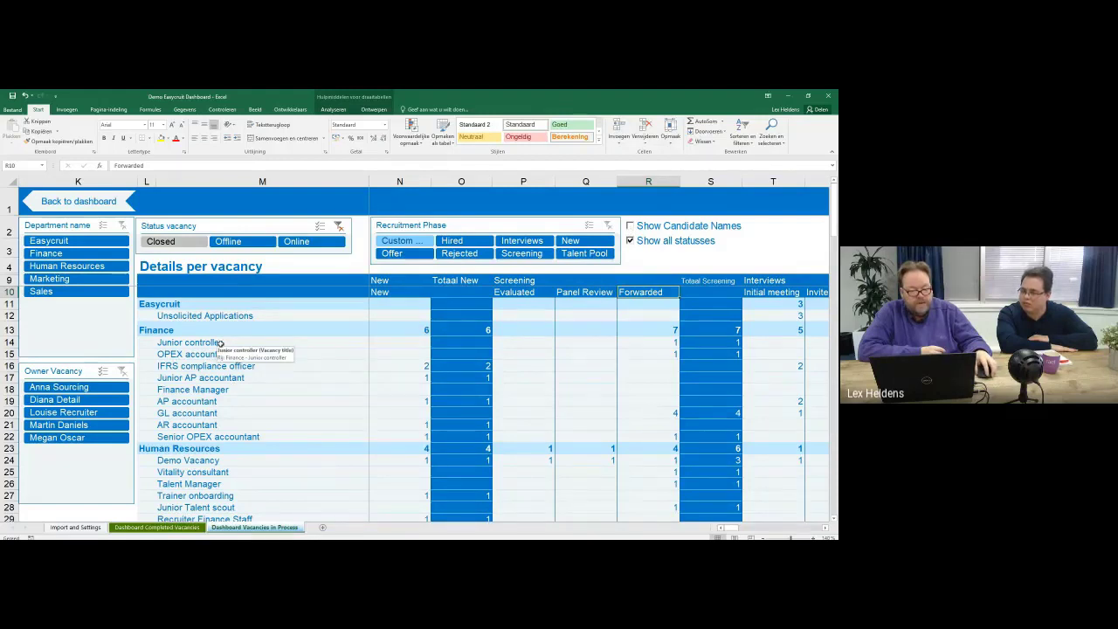
left_click(69, 257)
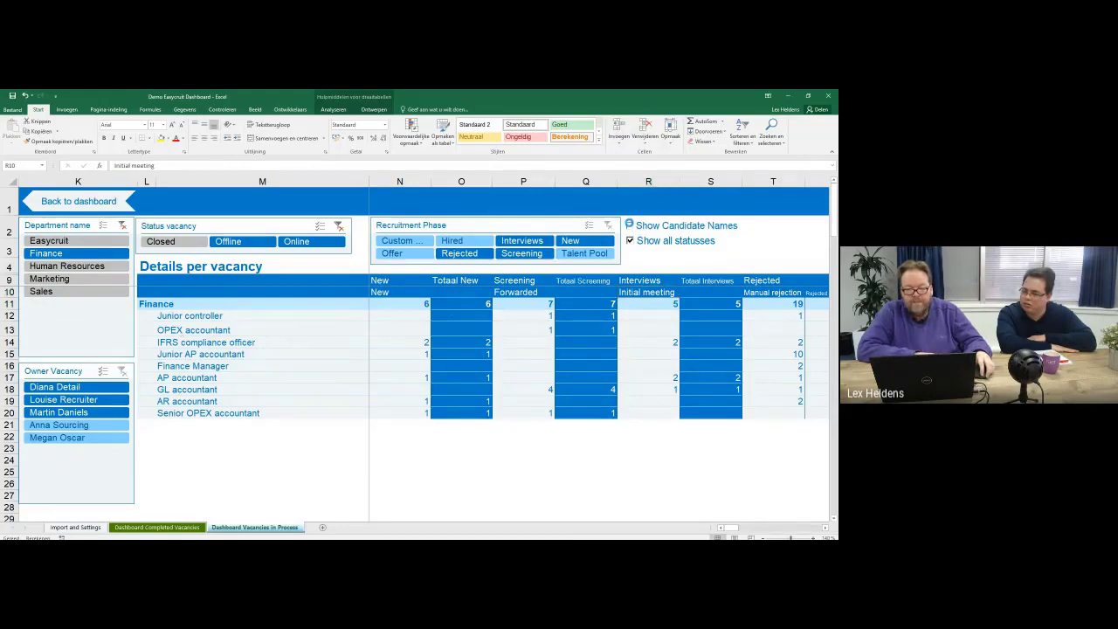
left_click(628, 225)
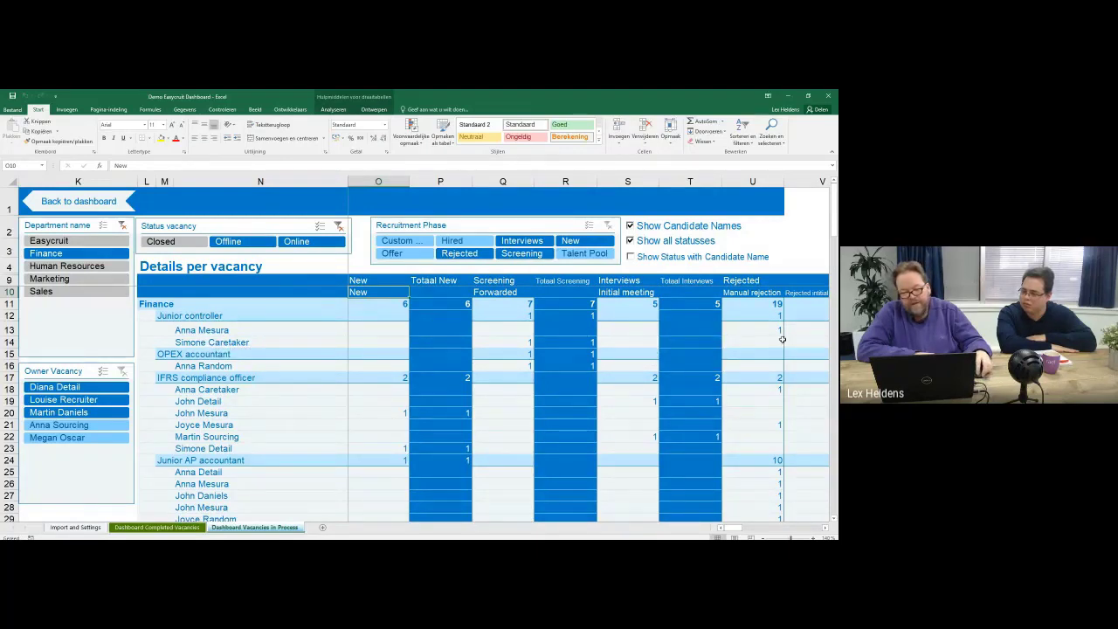
Review the Finance candidates across the status columns and show each candidate's status beside the name.
left_click(826, 529)
left_click_drag(739, 529, 731, 529)
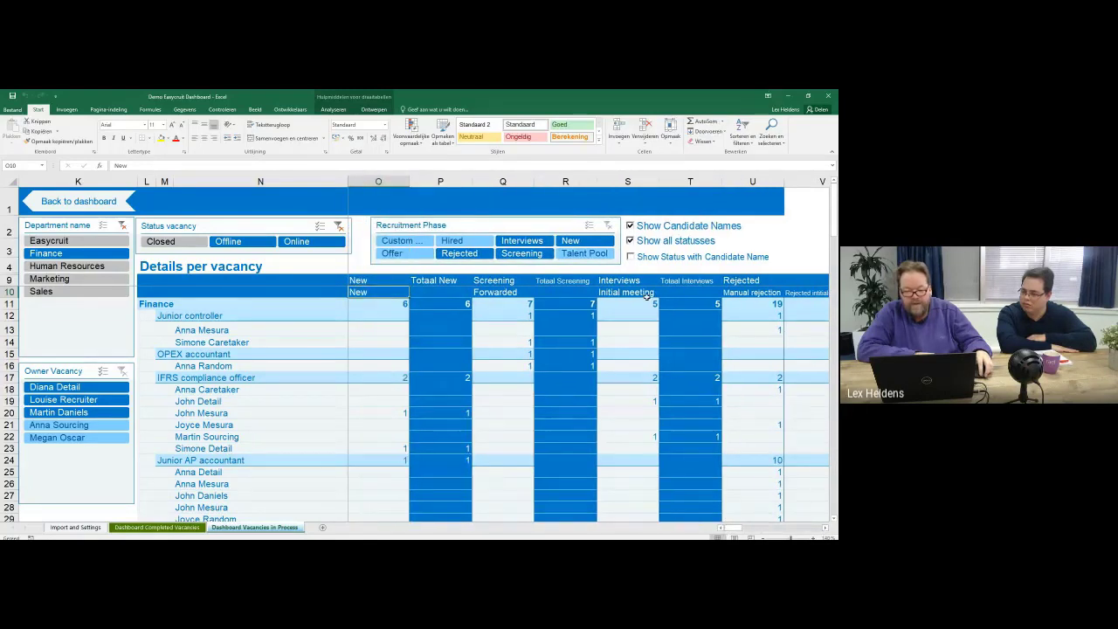
left_click(632, 256)
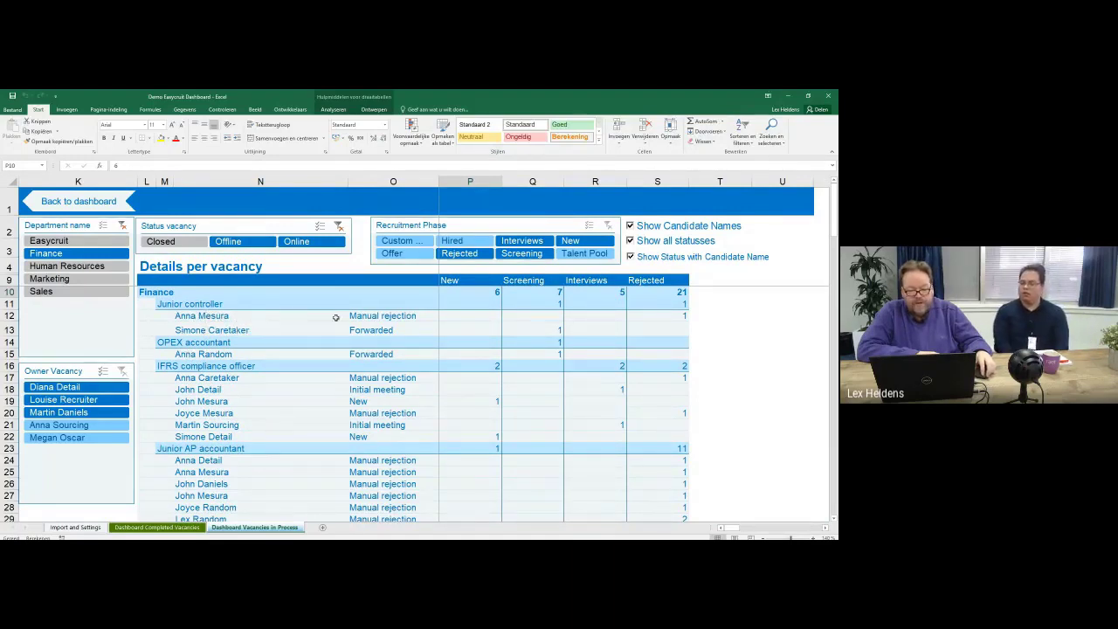
left_click(384, 320)
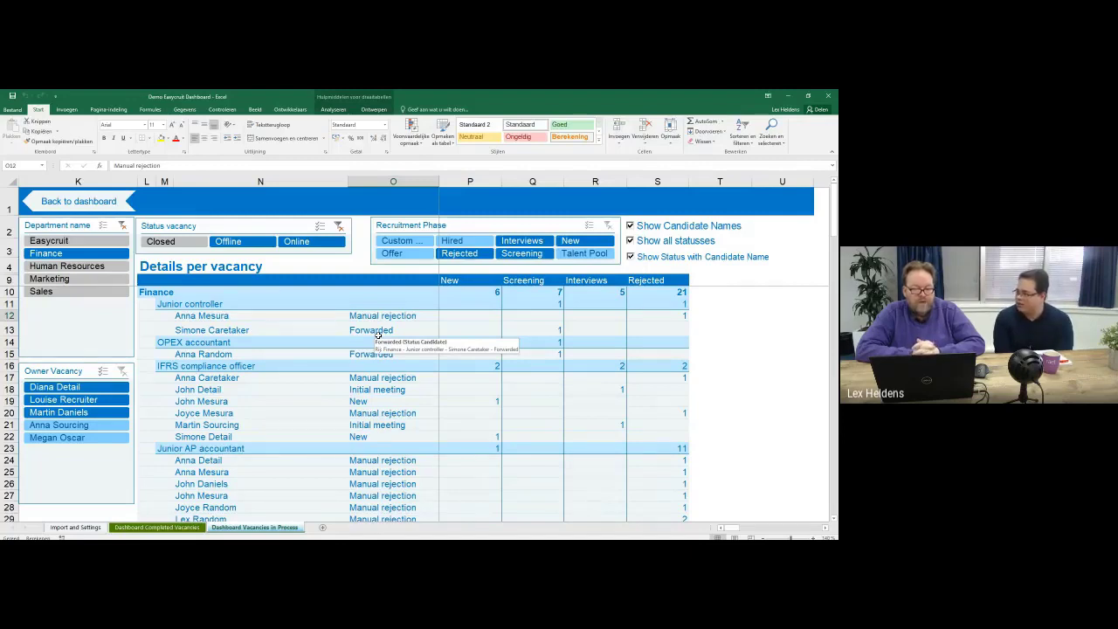
Turn off the display of candidate names and all statuses, and clear the department filter.
left_click(630, 258)
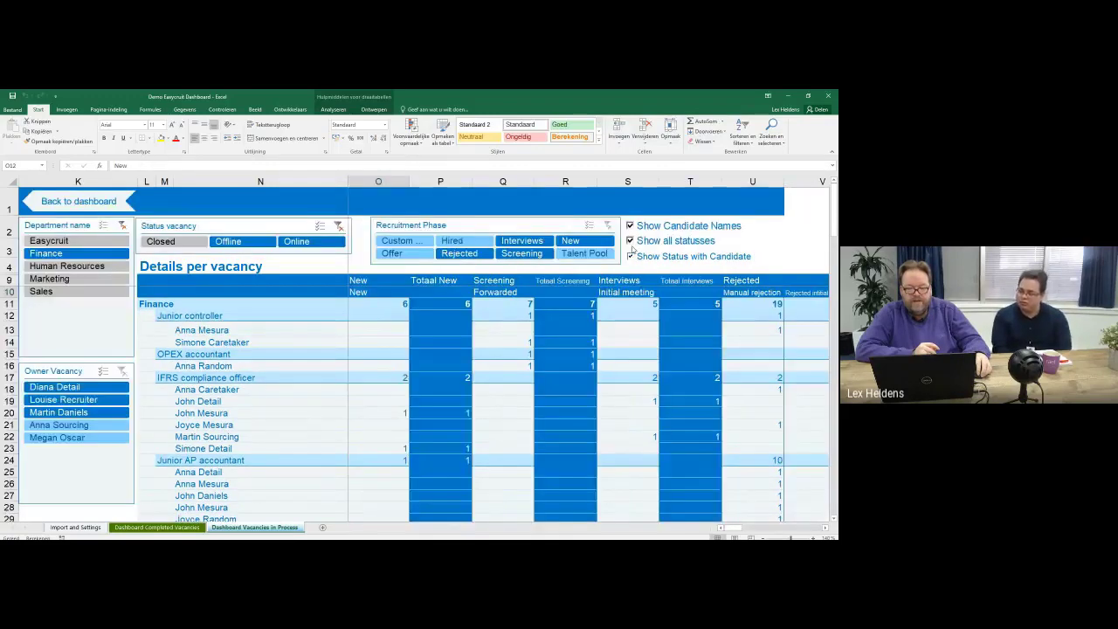
left_click(631, 241)
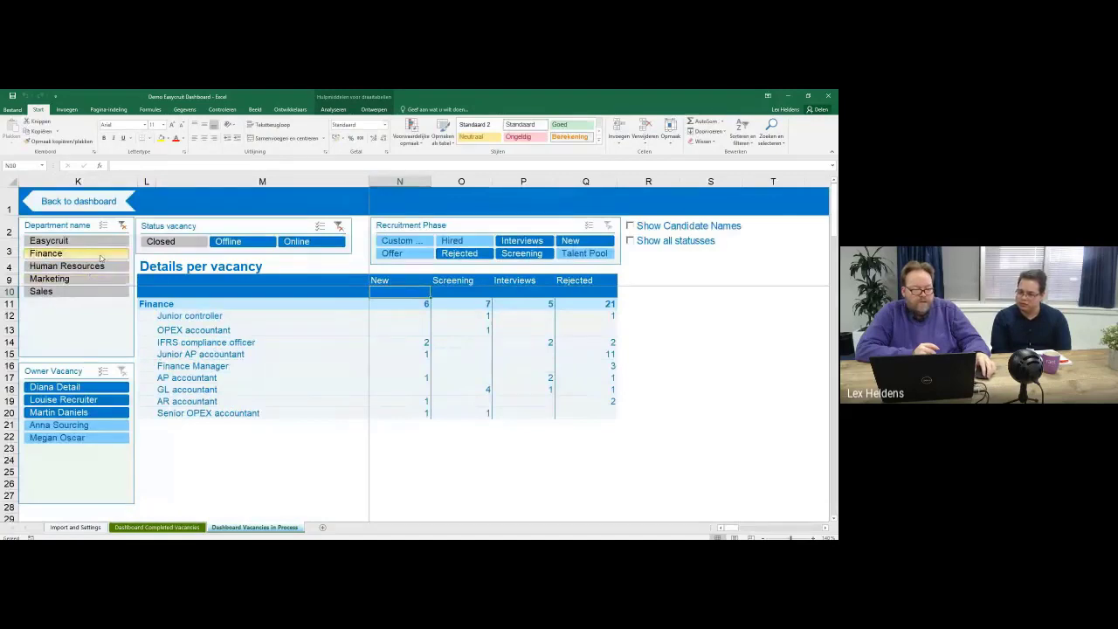
left_click(120, 226)
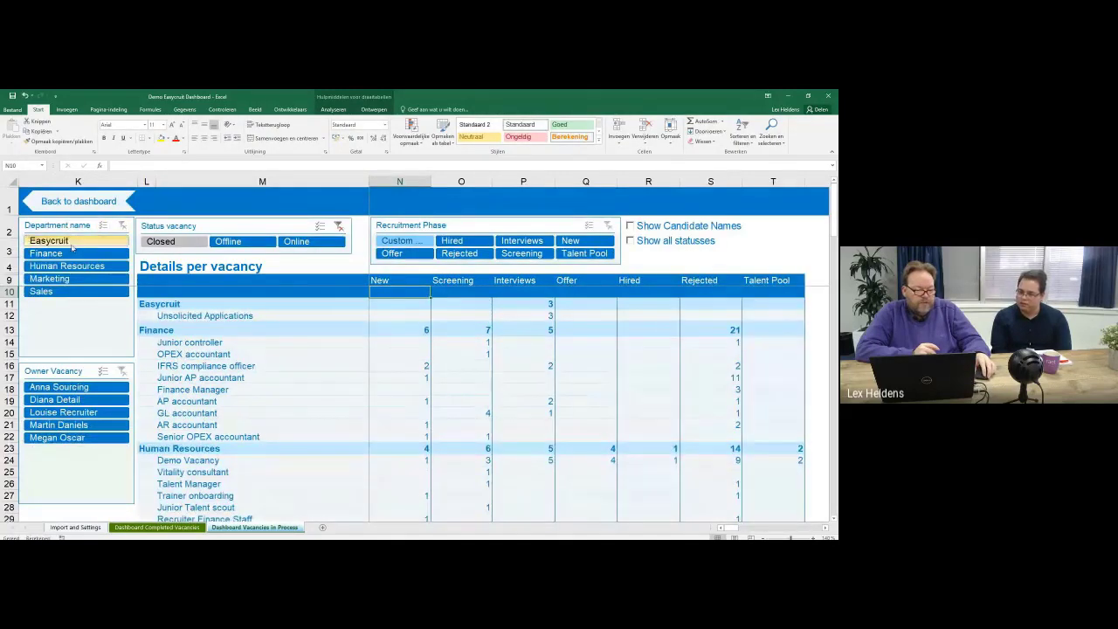
View the vacancy details for the Easycruit department and for the second listed vacancy owner, clearing each filter after viewing.
left_click(50, 240)
left_click(121, 227)
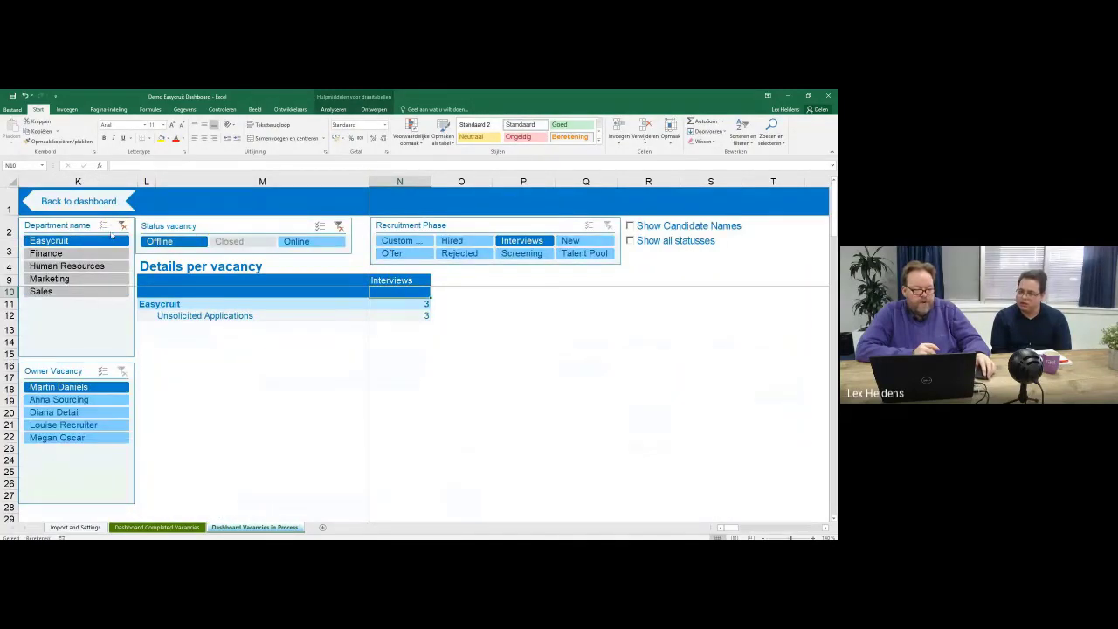
left_click(63, 401)
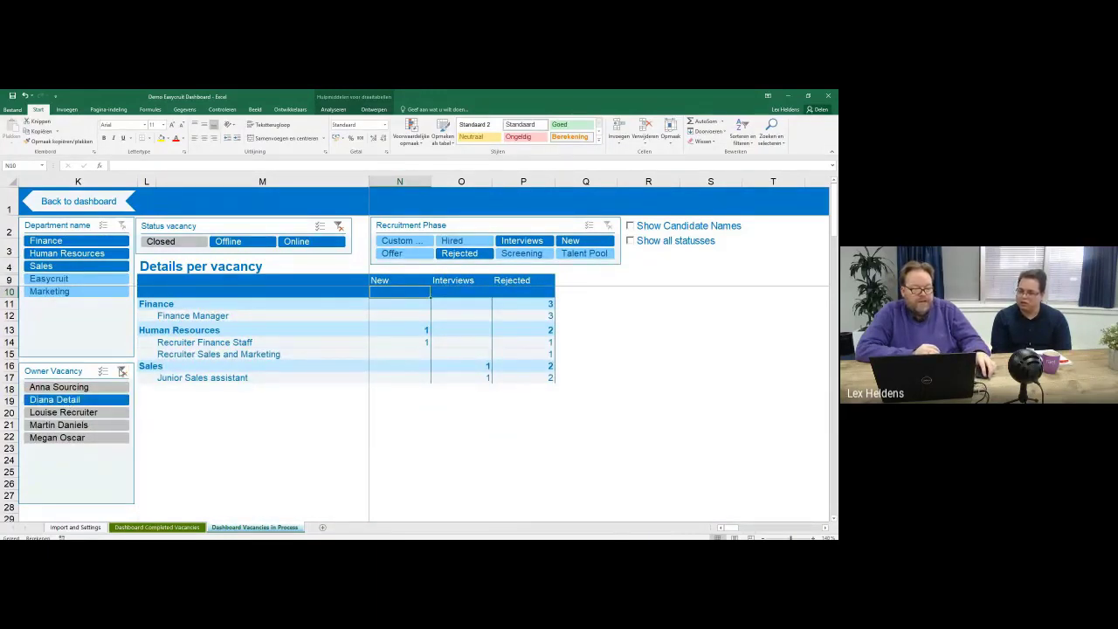
left_click(123, 371)
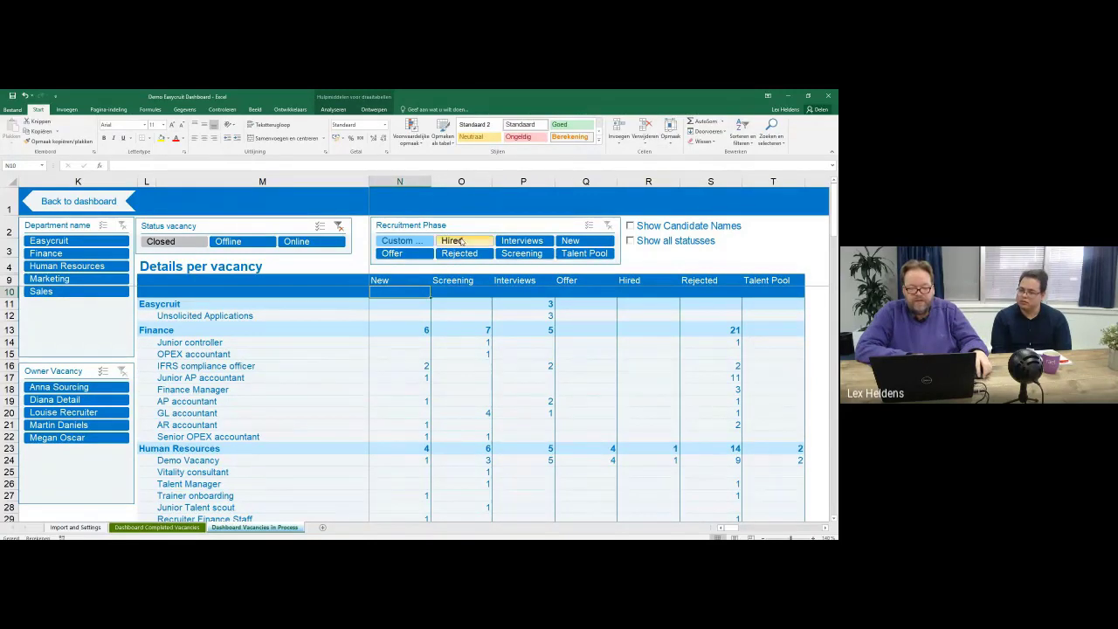
View the Interviews phase in the vacancy details with all statuses shown, and reset the view to all phases without statuses.
left_click(521, 241)
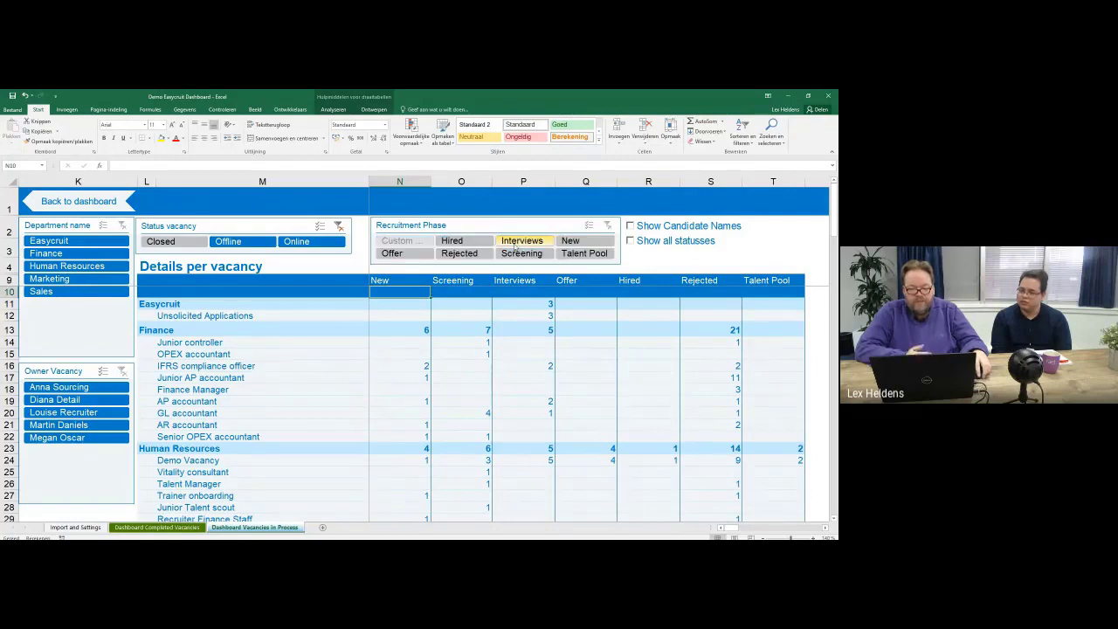
left_click(631, 242)
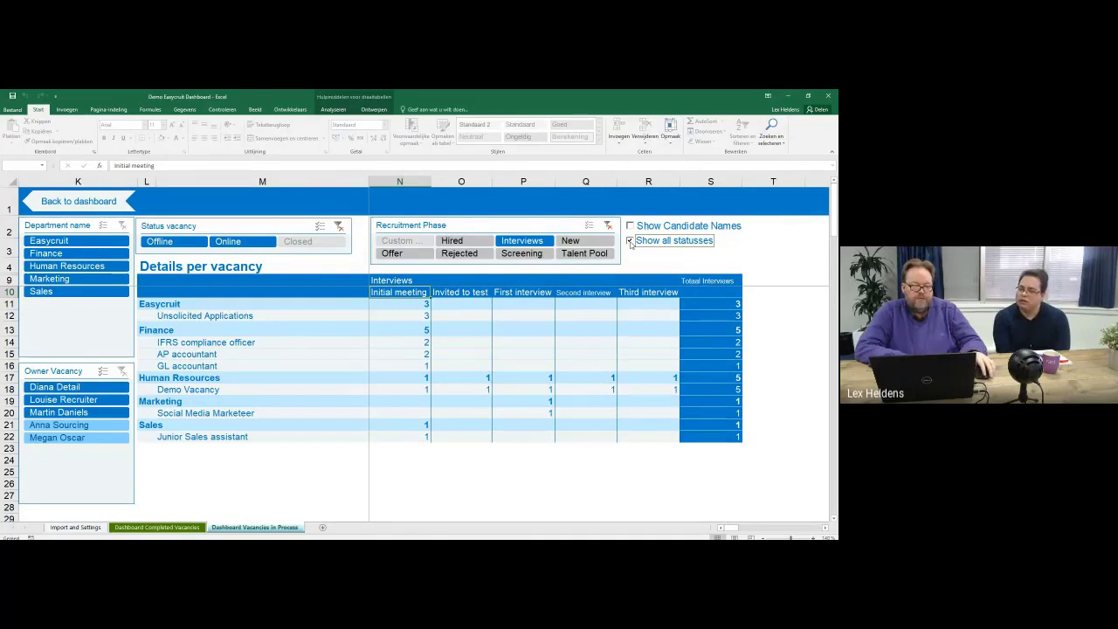
left_click(630, 241)
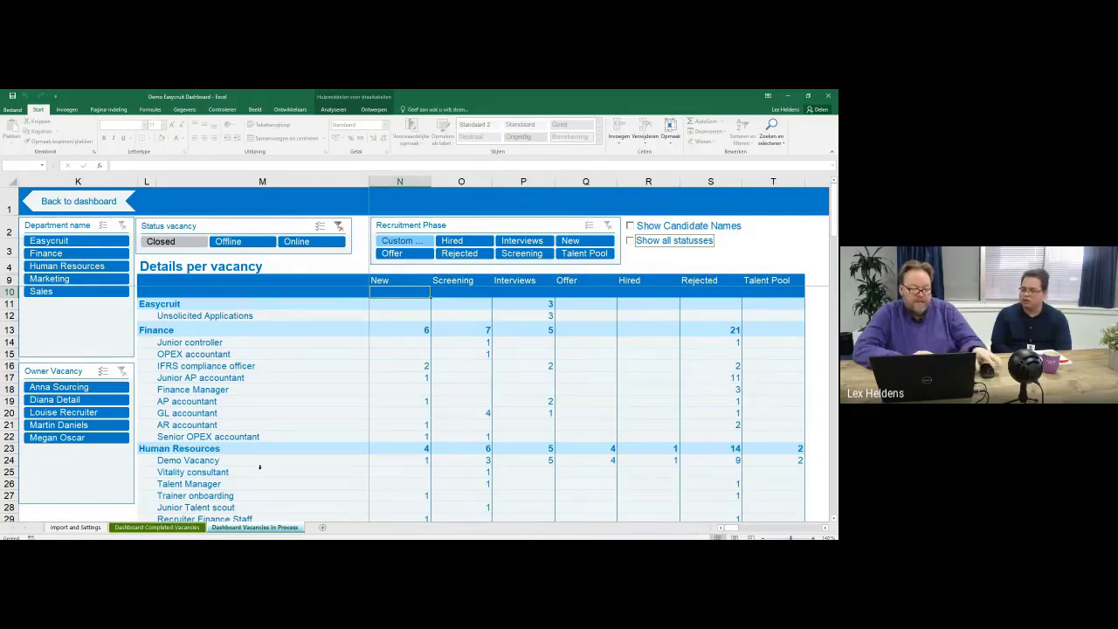
Enter November in cell H1 beside the title of the Completed Vacancies dashboard and delete it again.
left_click(76, 528)
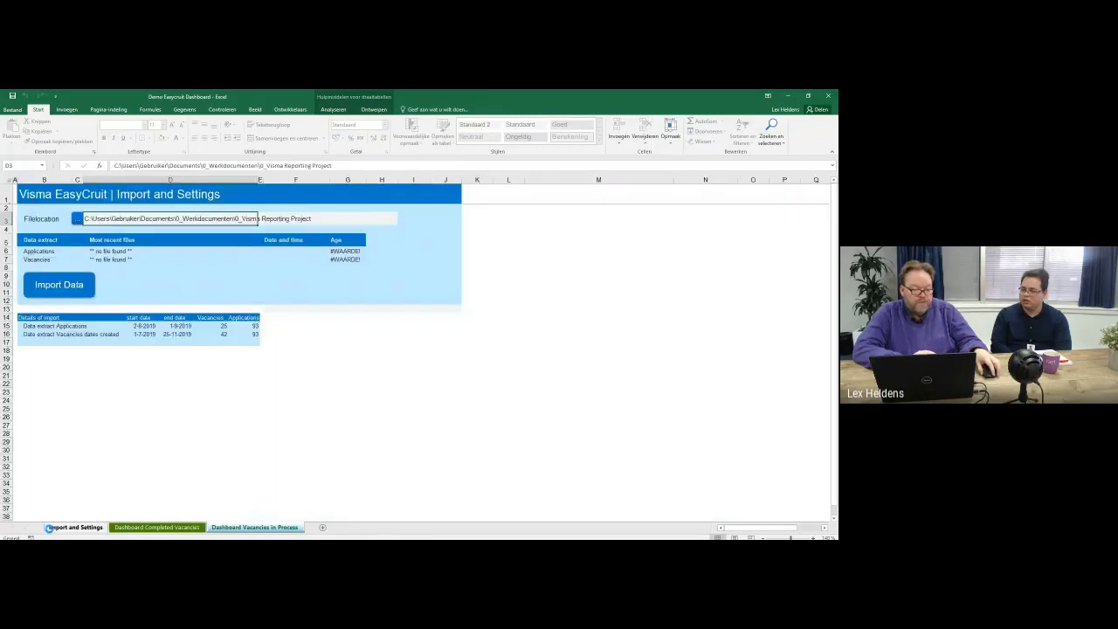
left_click(173, 528)
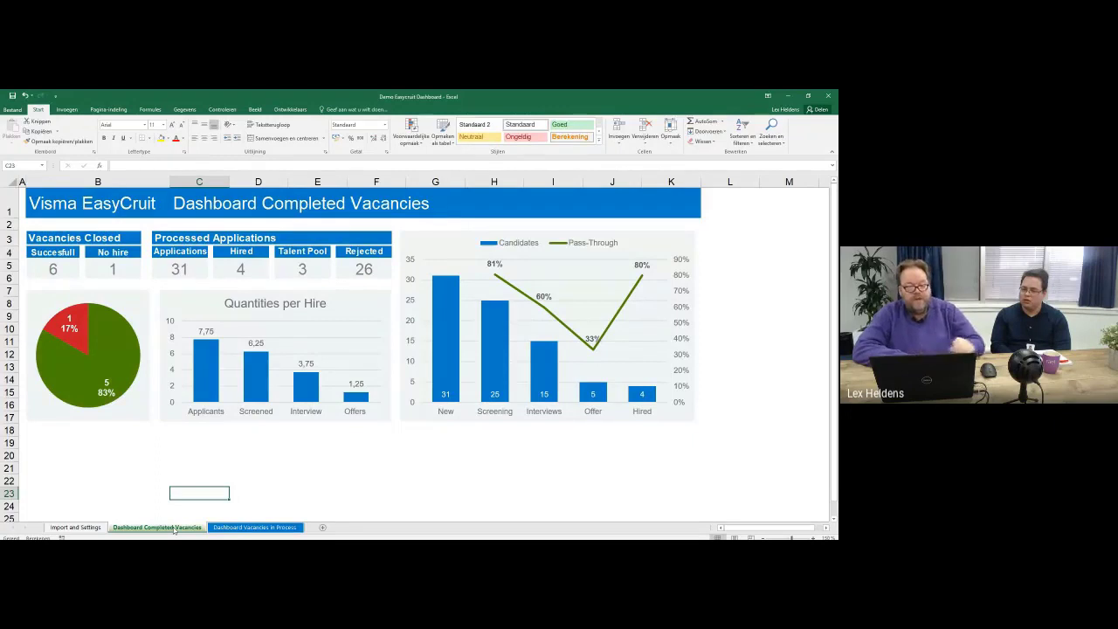
left_click(480, 214)
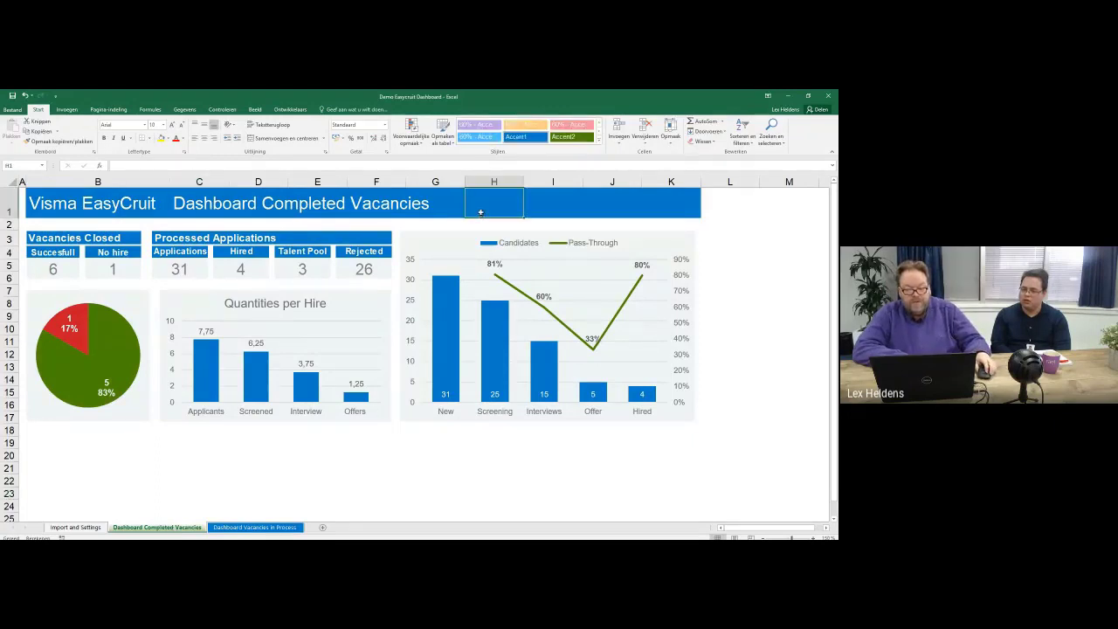
type("NOvemb")
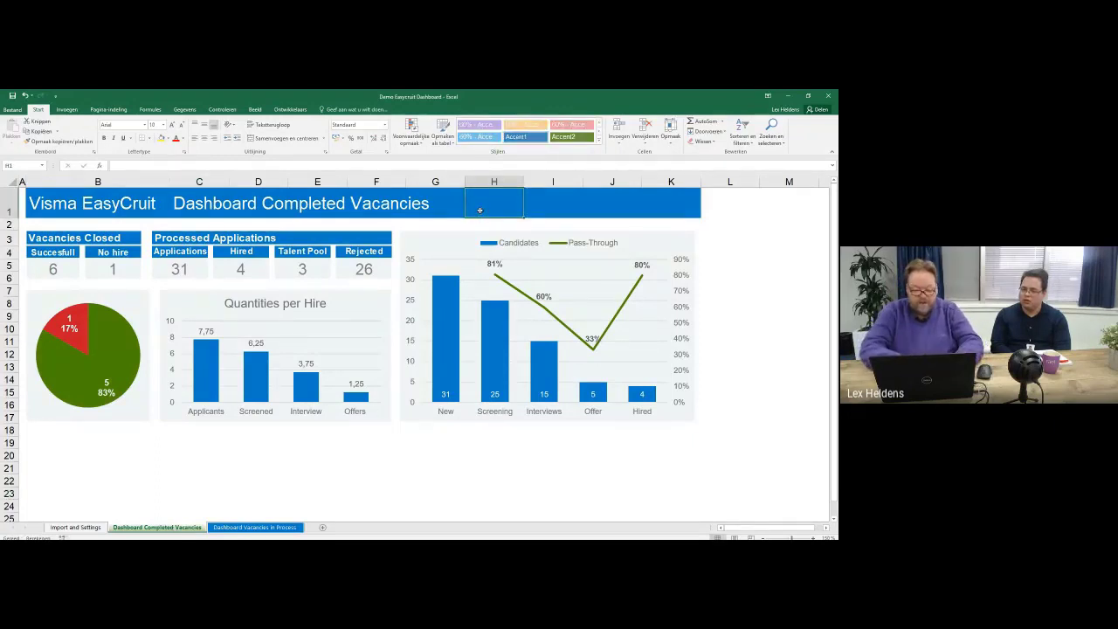
type("er")
key("Return")
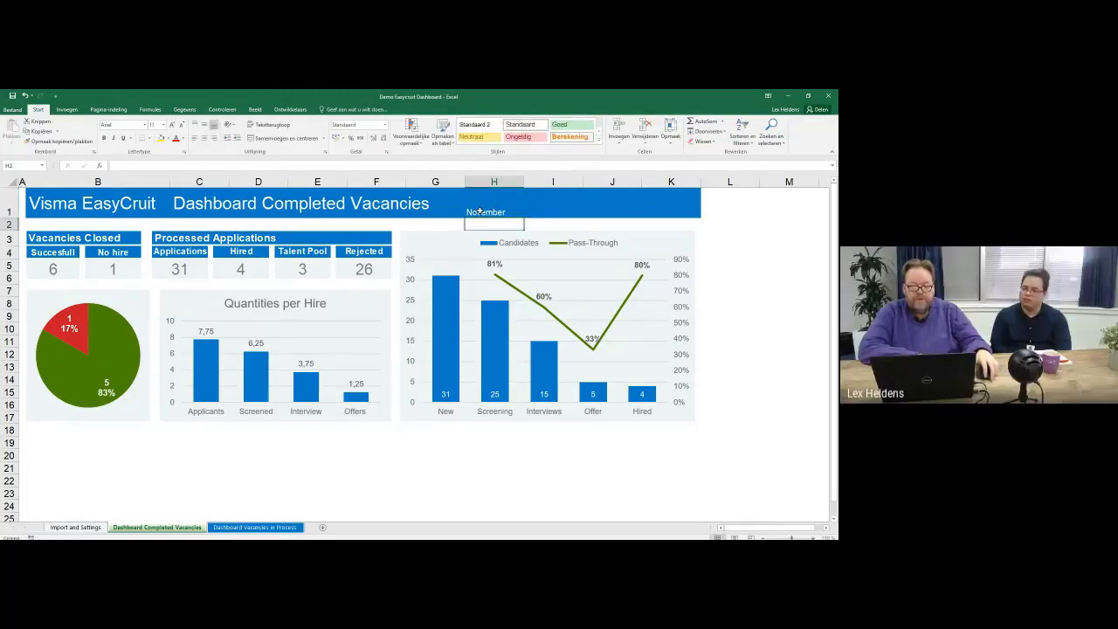
left_click(480, 211)
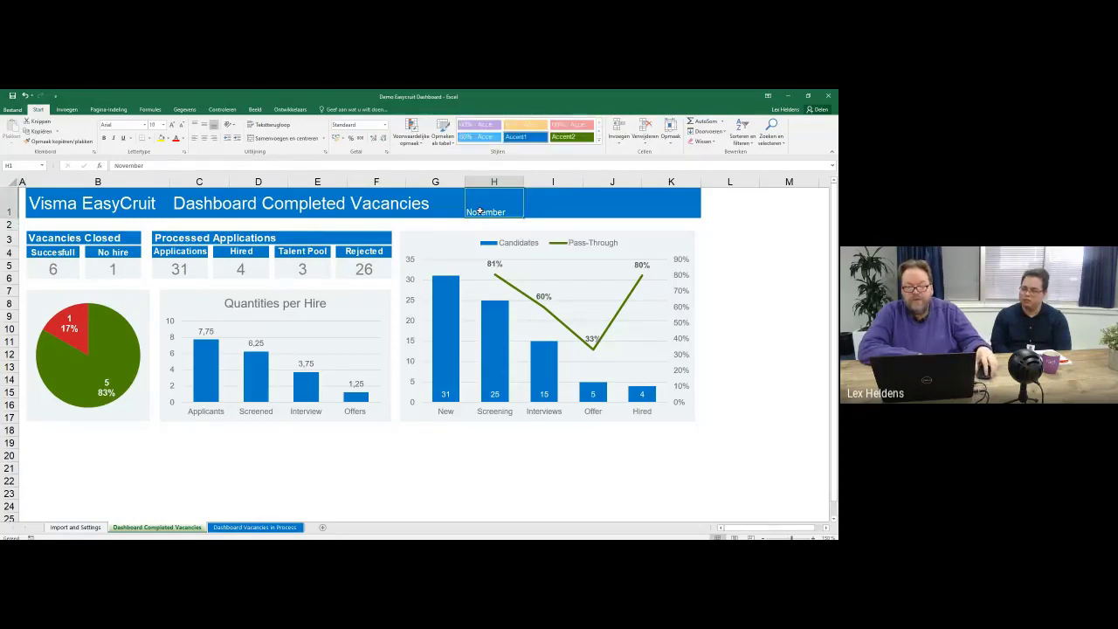
key("Delete")
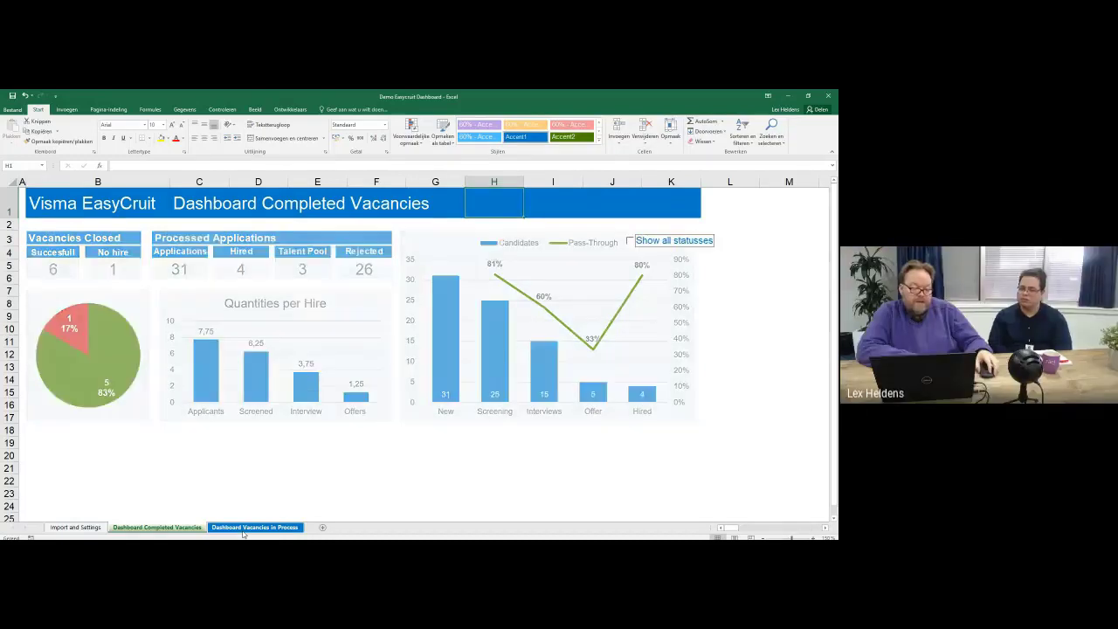
Return to the Vacancies in Process dashboard and filter the vacancy details to Offline vacancies in the Interviews phase.
left_click(253, 527)
left_click(159, 527)
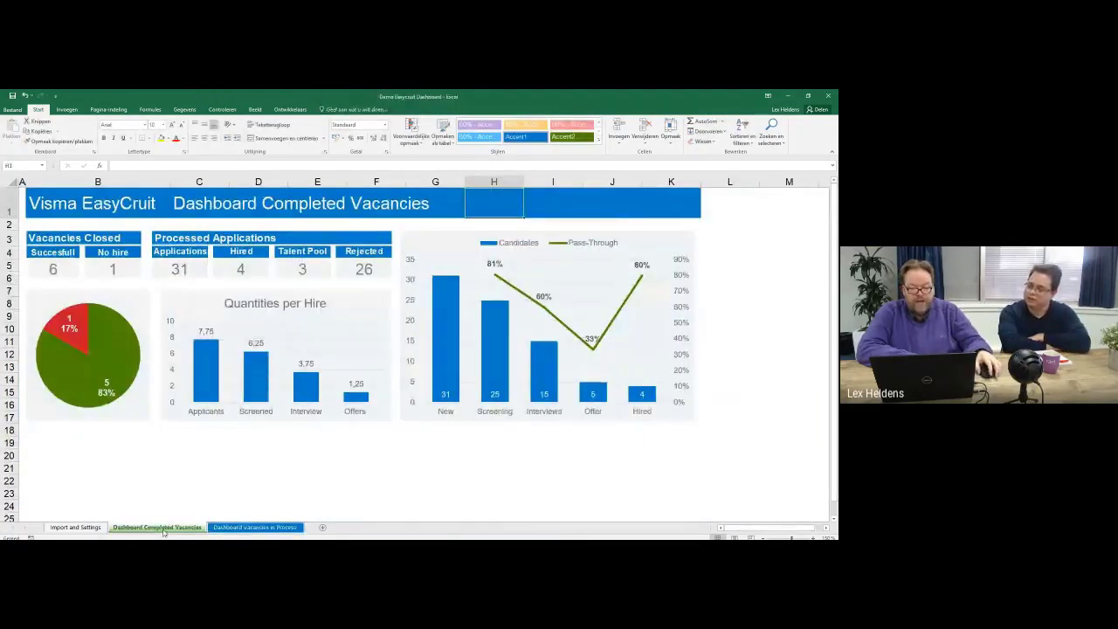
left_click(225, 528)
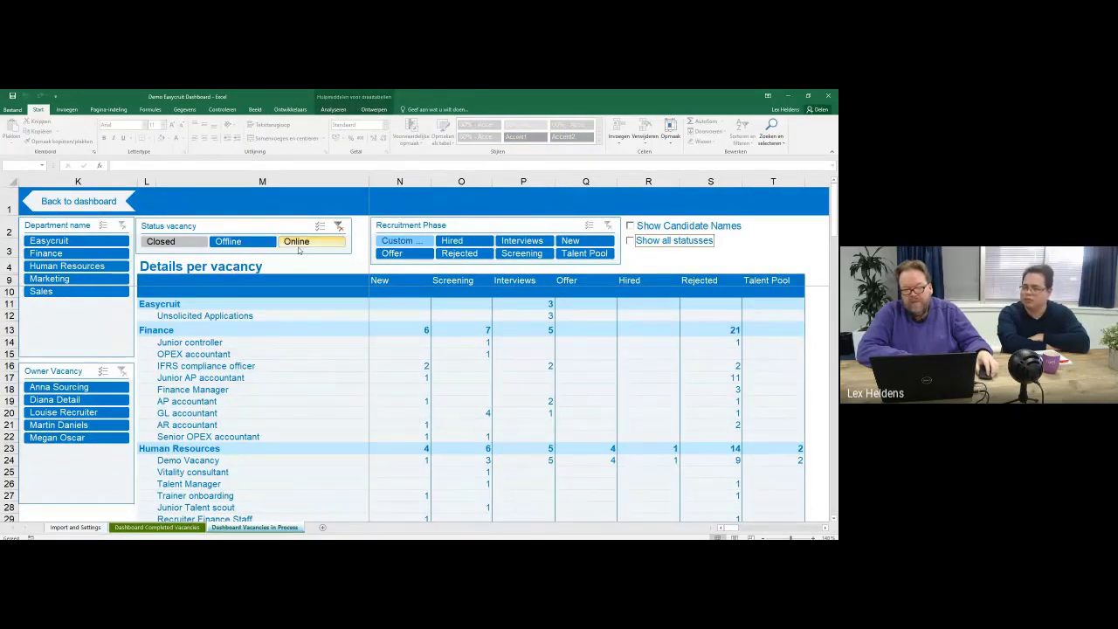
left_click(237, 244)
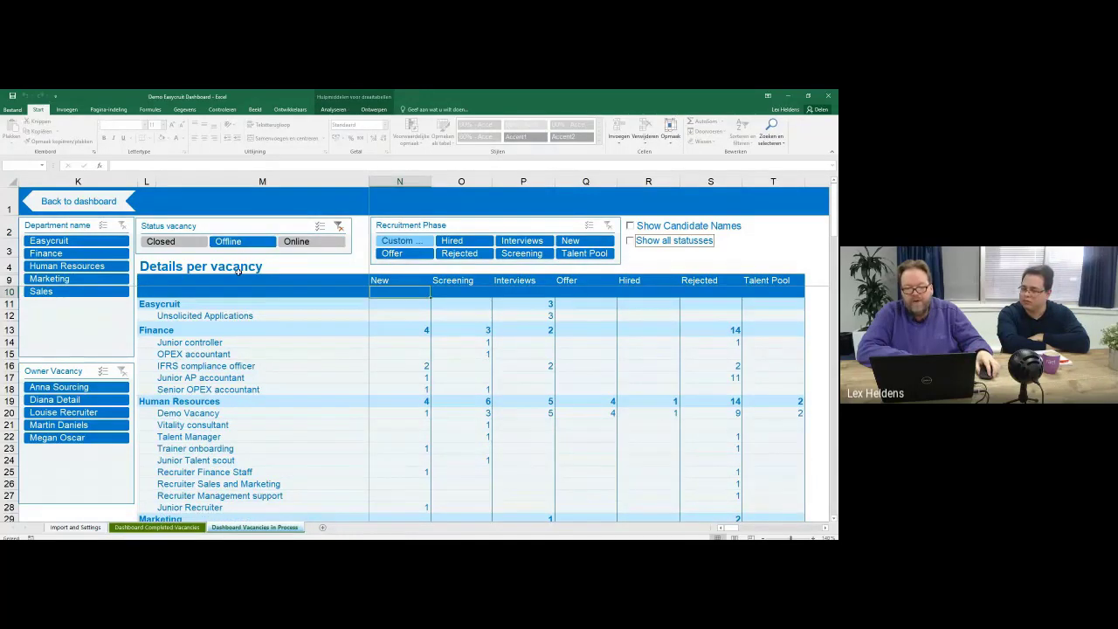
left_click(516, 245)
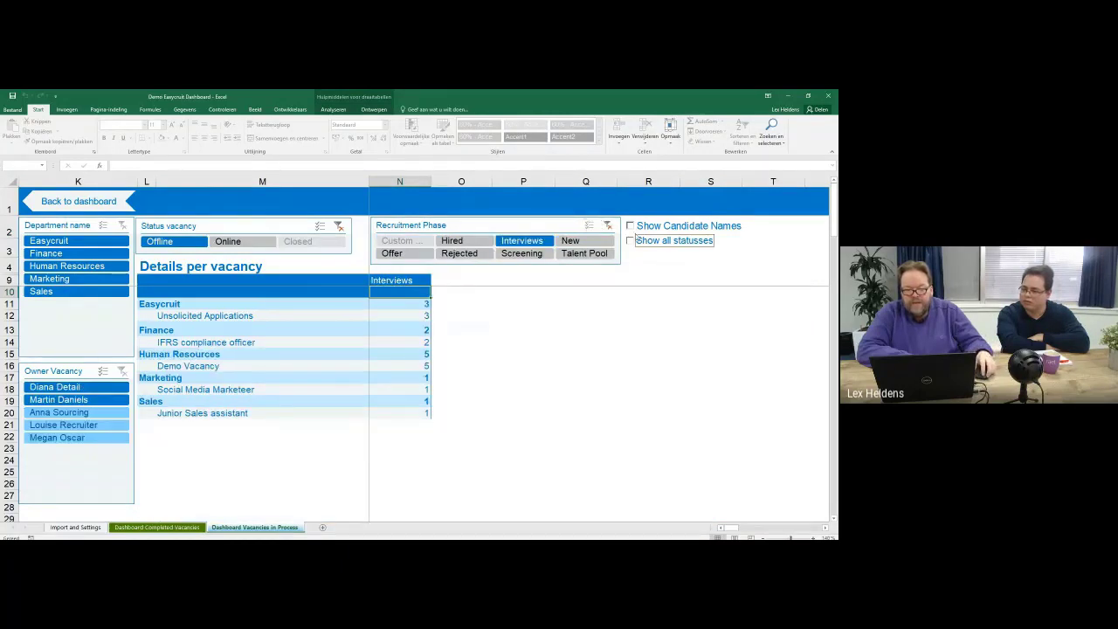
Show all statuses in the vacancy details and clear the recruitment phase filter.
left_click(632, 240)
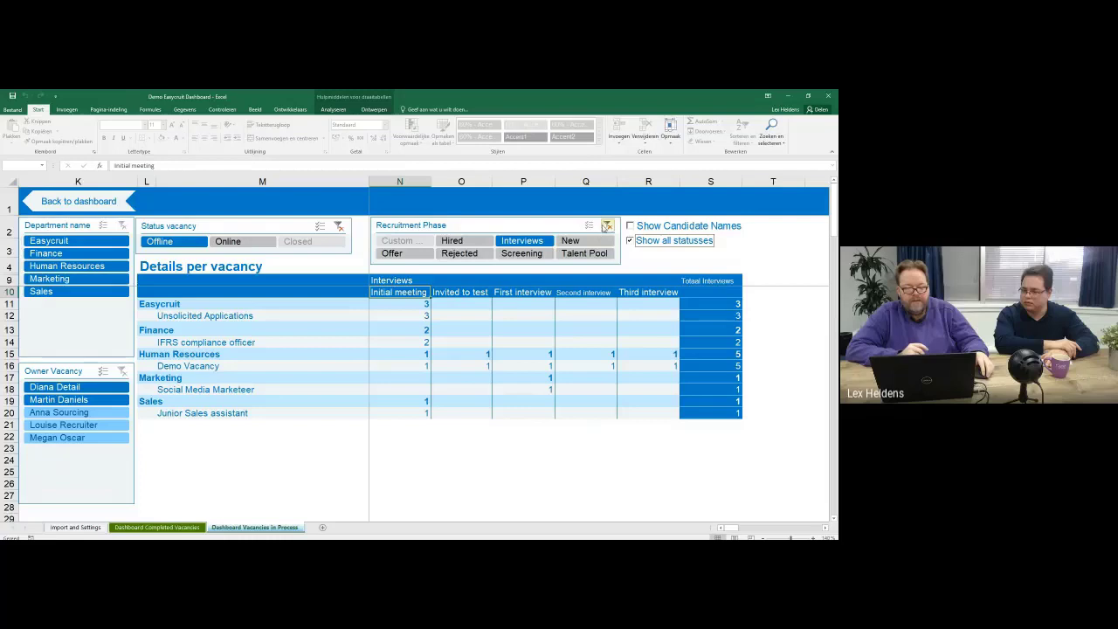
left_click(607, 226)
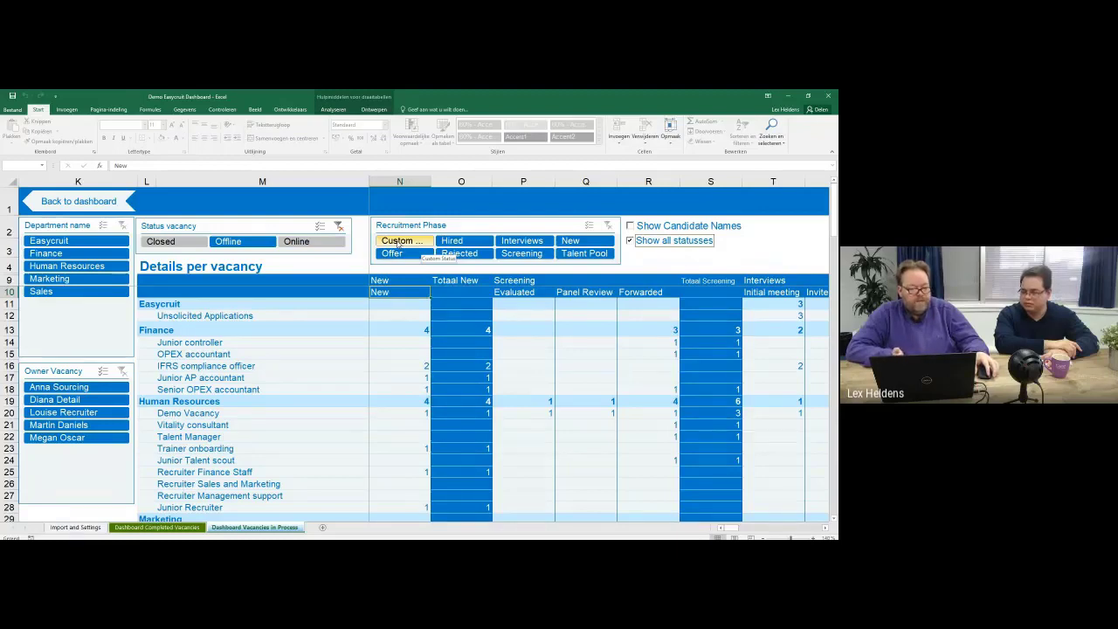
left_click(398, 244)
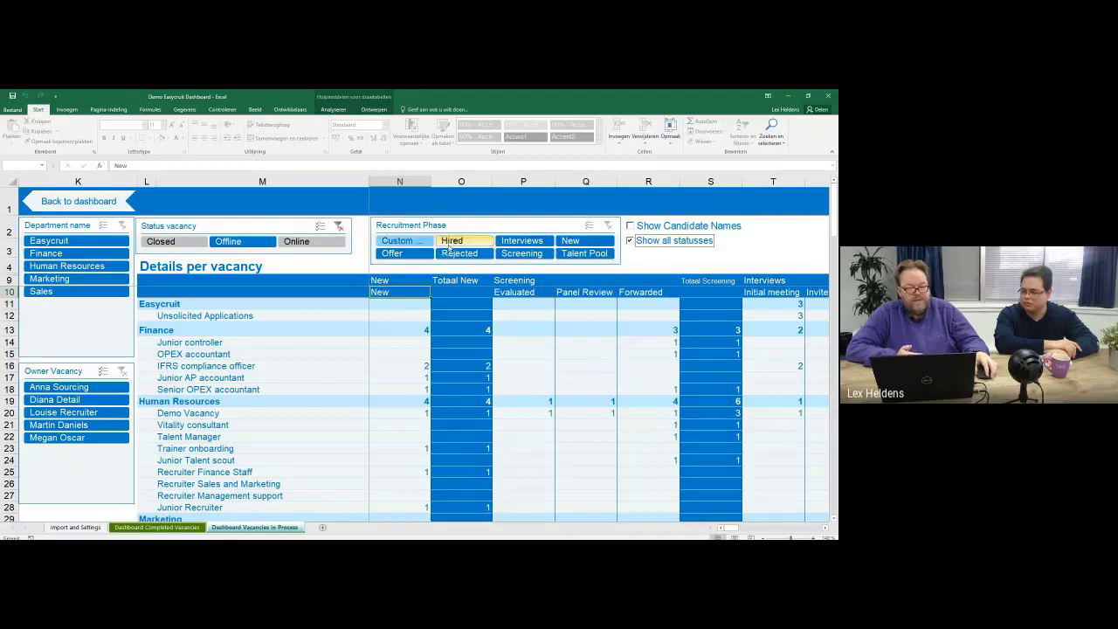